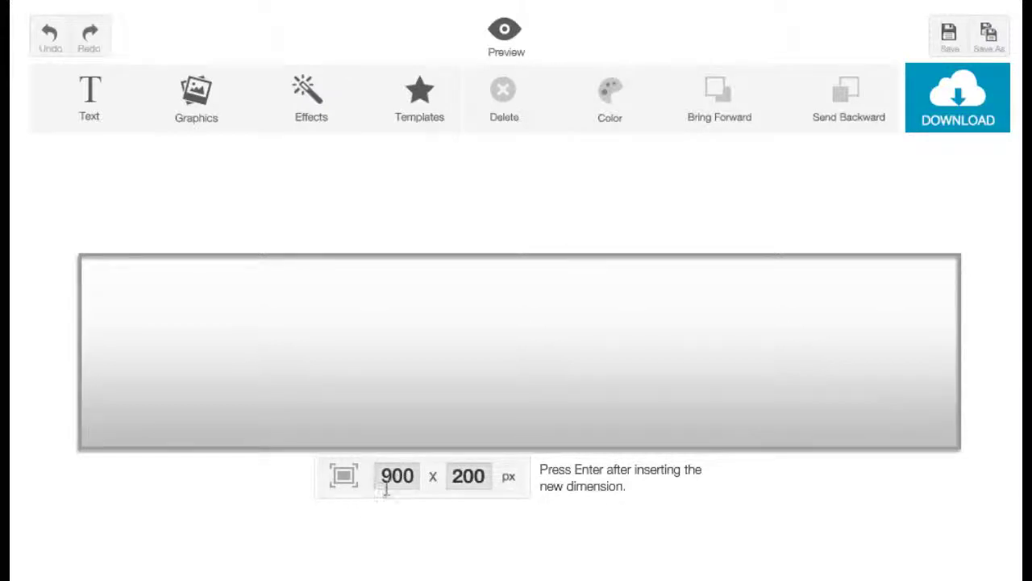
Set the header canvas dimensions to 800 x 150 px
click(387, 493)
double_click(404, 477)
text(800)
drag(450, 476, 490, 477)
text(150)
key(Return)
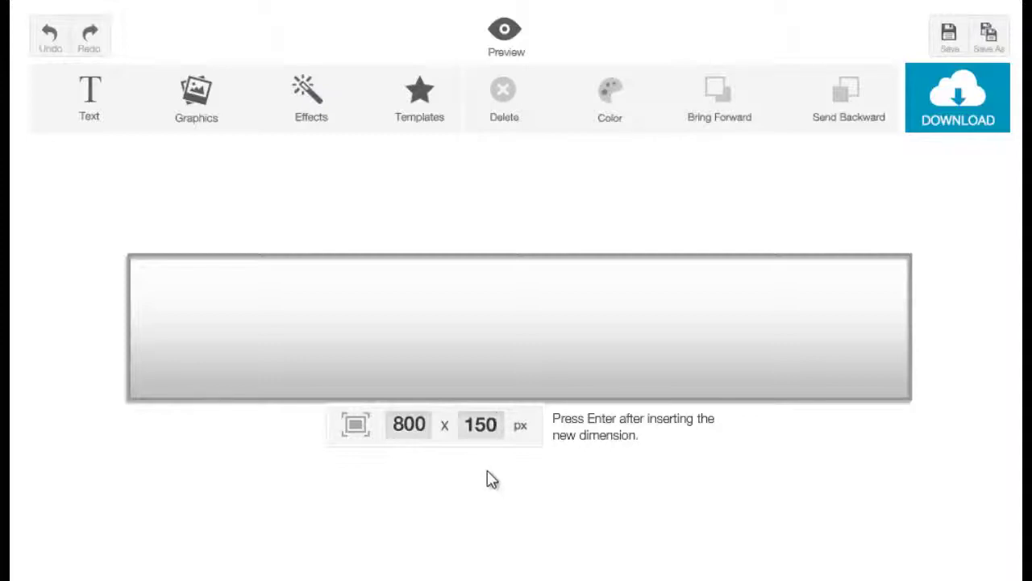
Add a title to the header and change its text to "My Header"
click(95, 107)
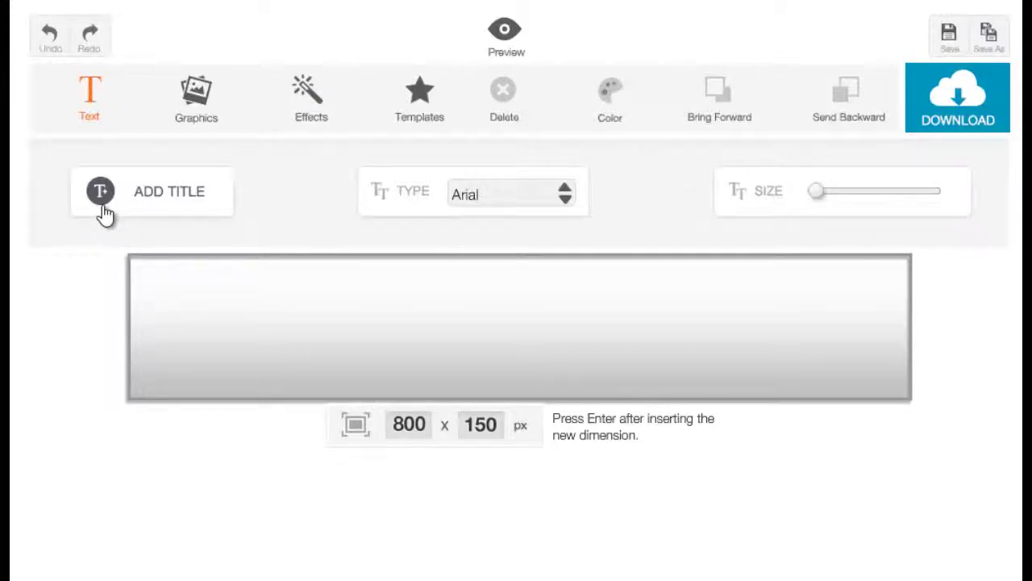
click(146, 203)
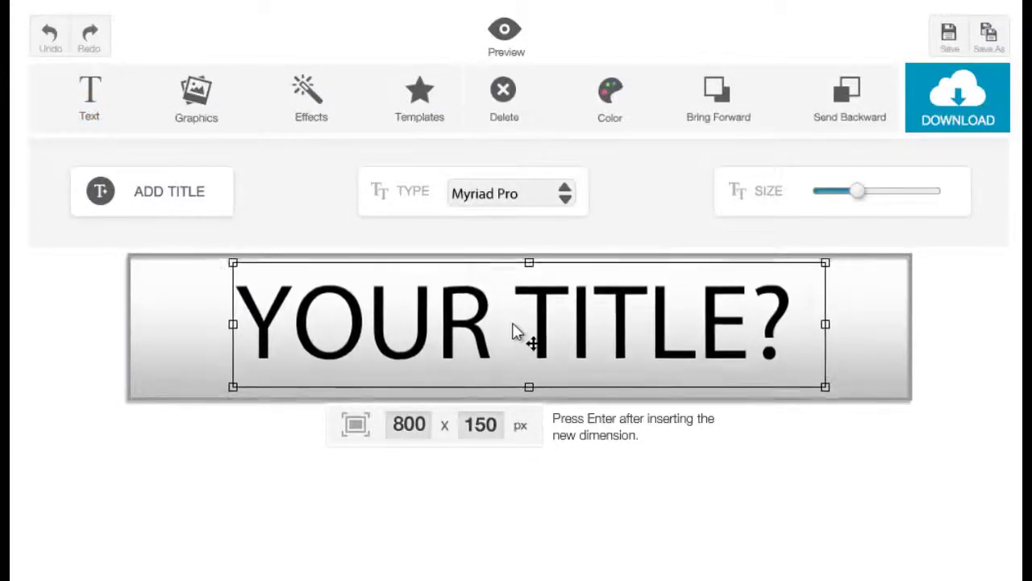
double_click(536, 331)
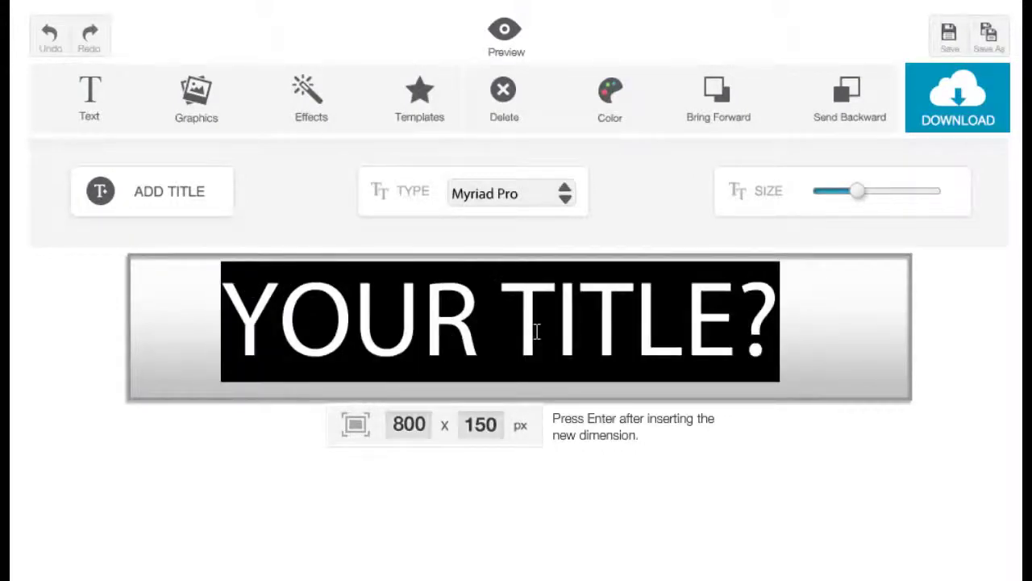
text(My)
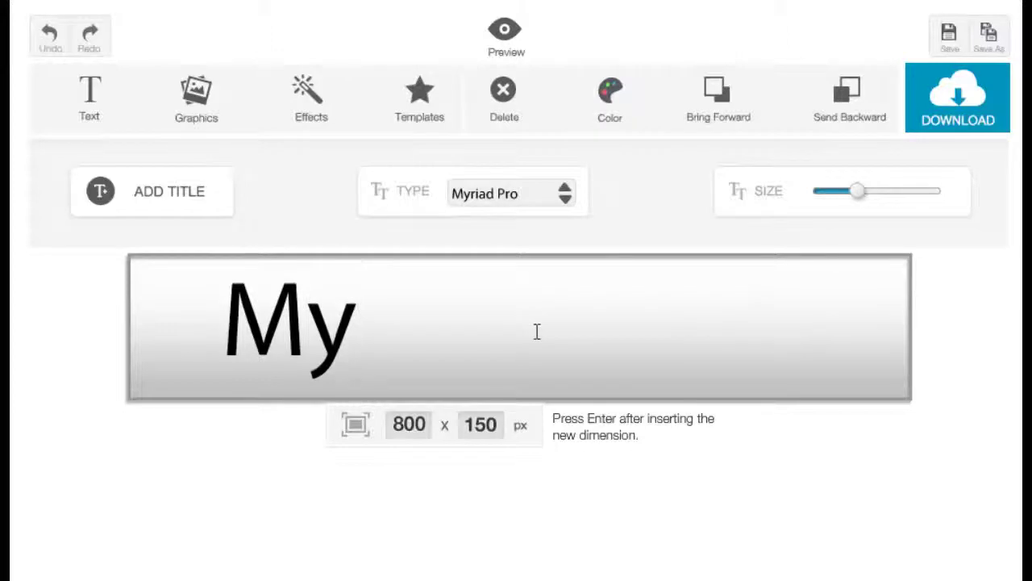
text( Header)
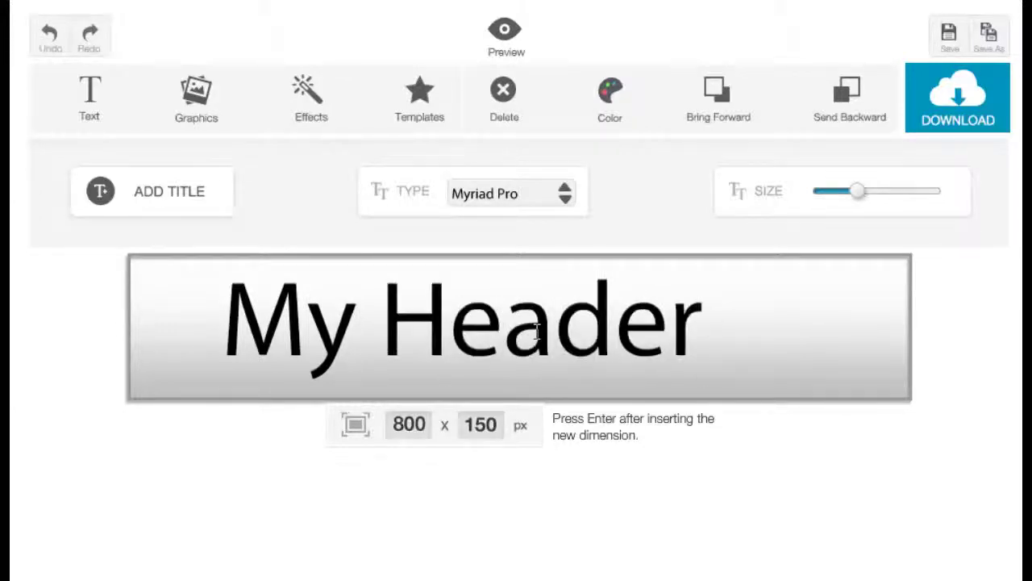
key(Return)
click(446, 355)
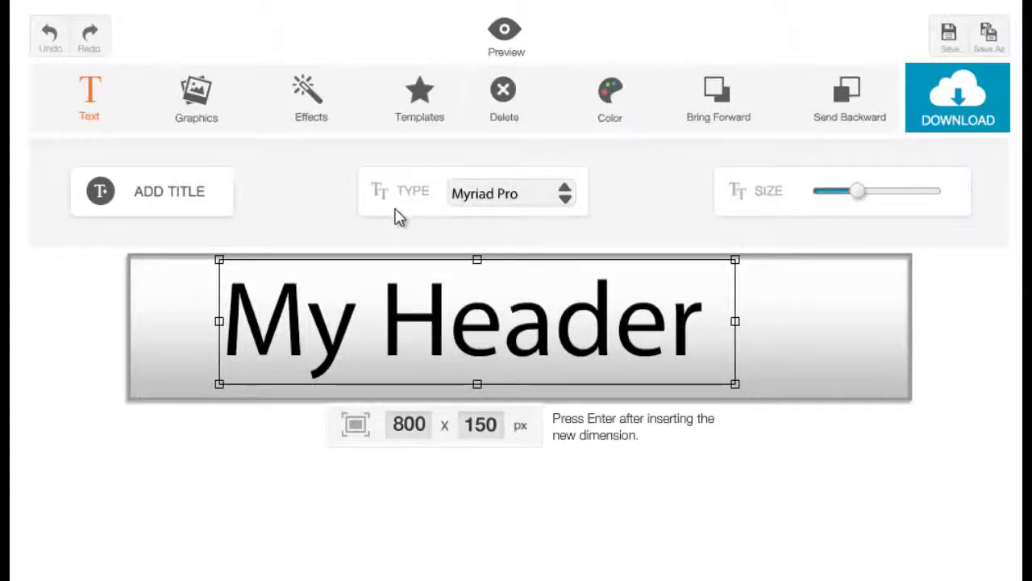
Change the title's font to Impact
click(566, 201)
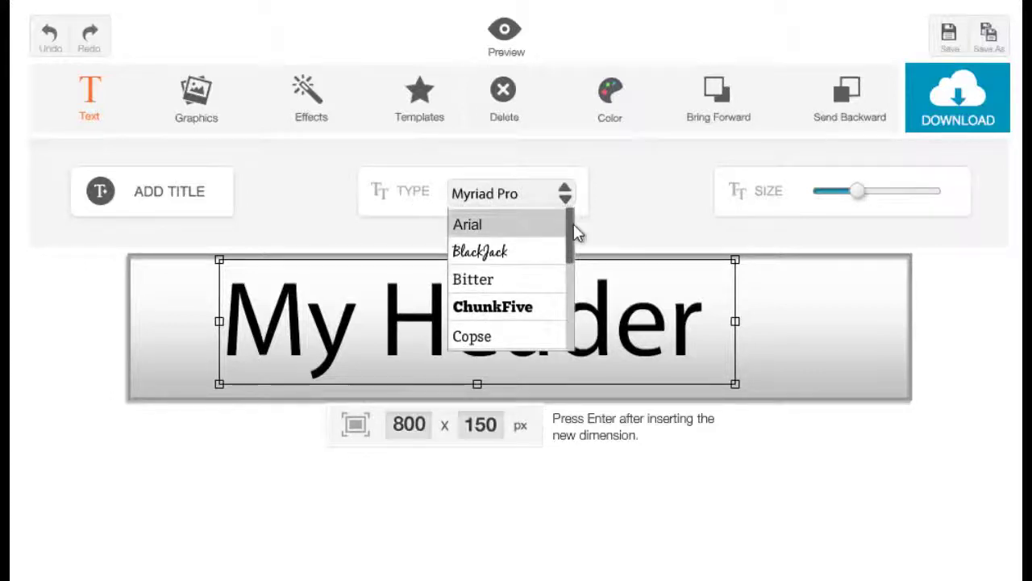
drag(573, 223, 567, 261)
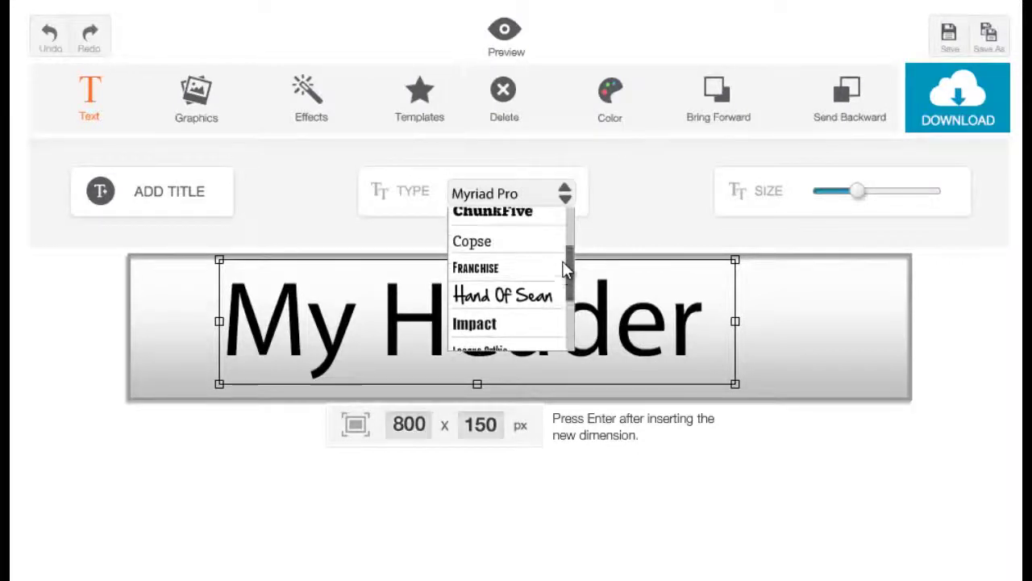
click(539, 324)
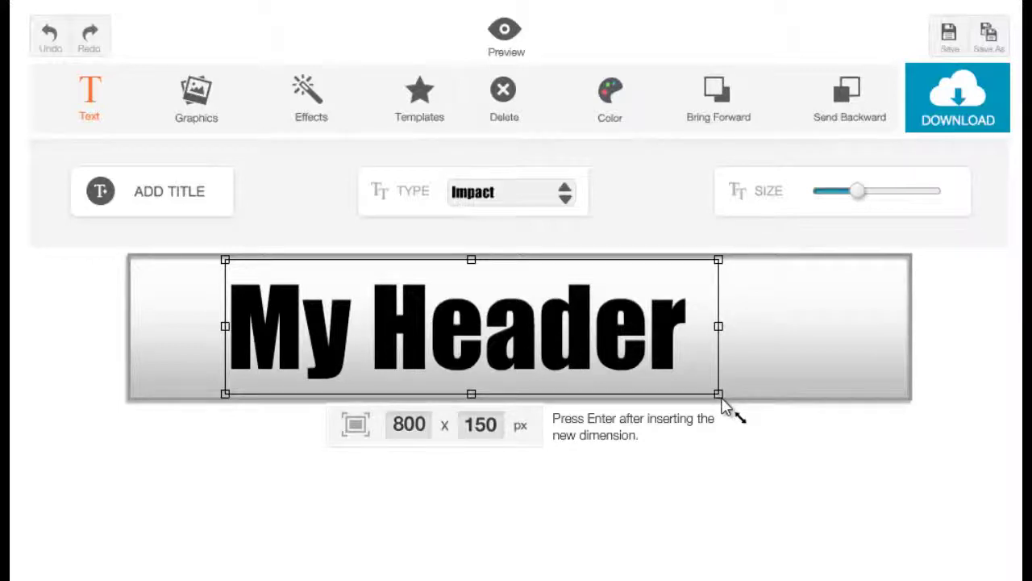
Reduce the size of the "My Header" title and center it in the header
drag(725, 397, 680, 408)
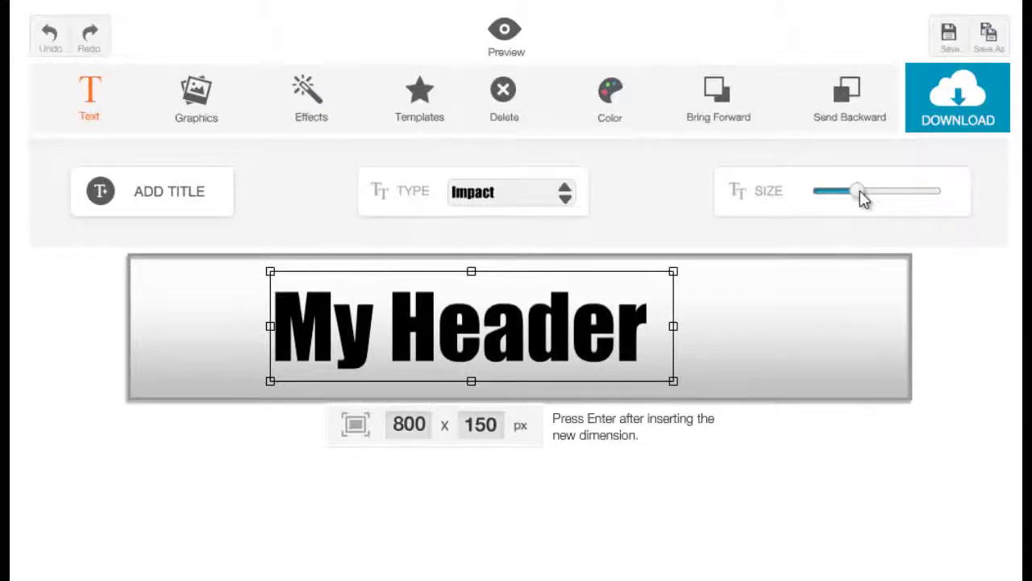
mouse_move(859, 192)
mouse_down()
mouse_move(904, 194)
mouse_move(855, 194)
mouse_up()
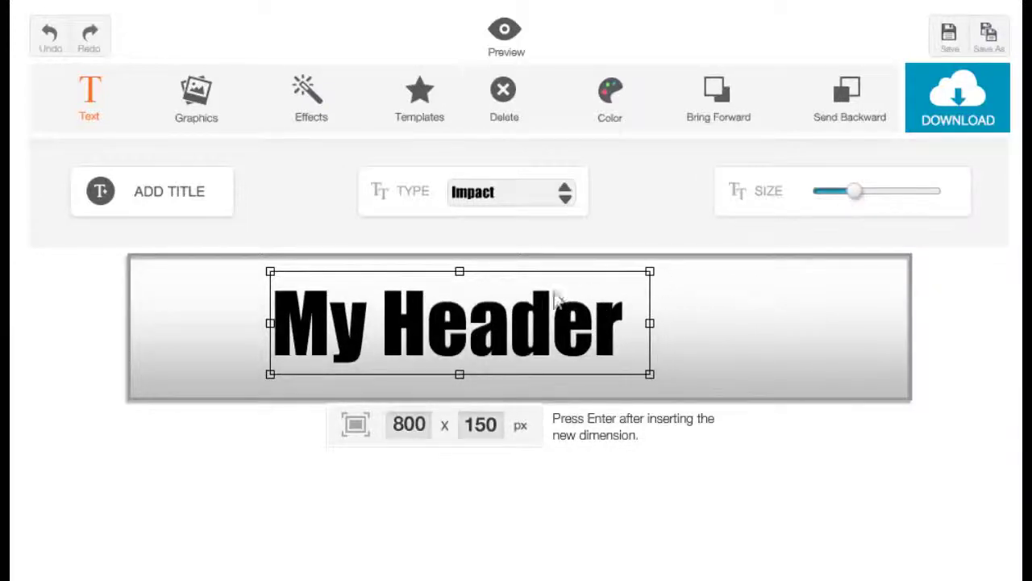
drag(525, 316, 550, 335)
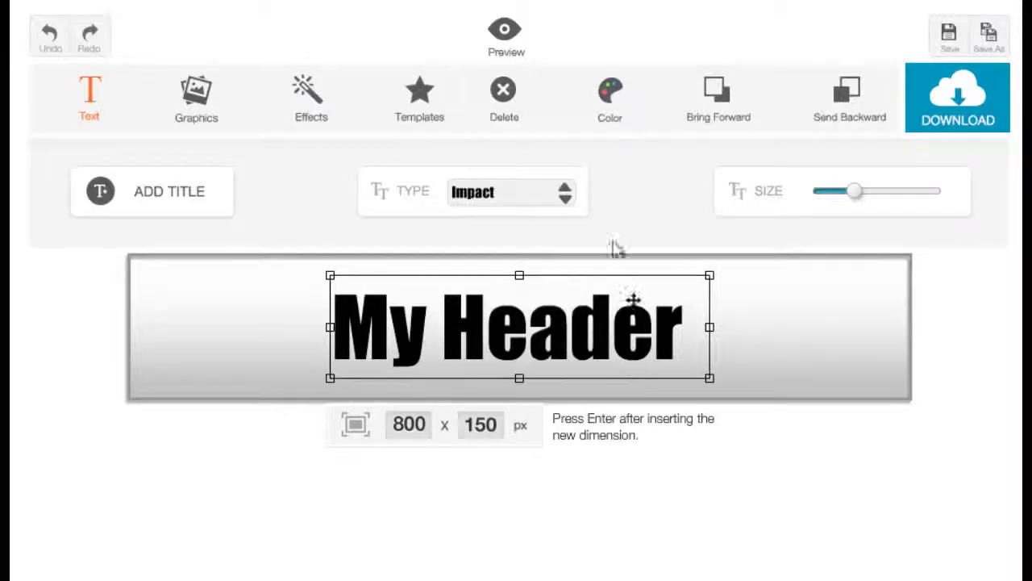
Recolor the "My Header" title dark red
click(609, 121)
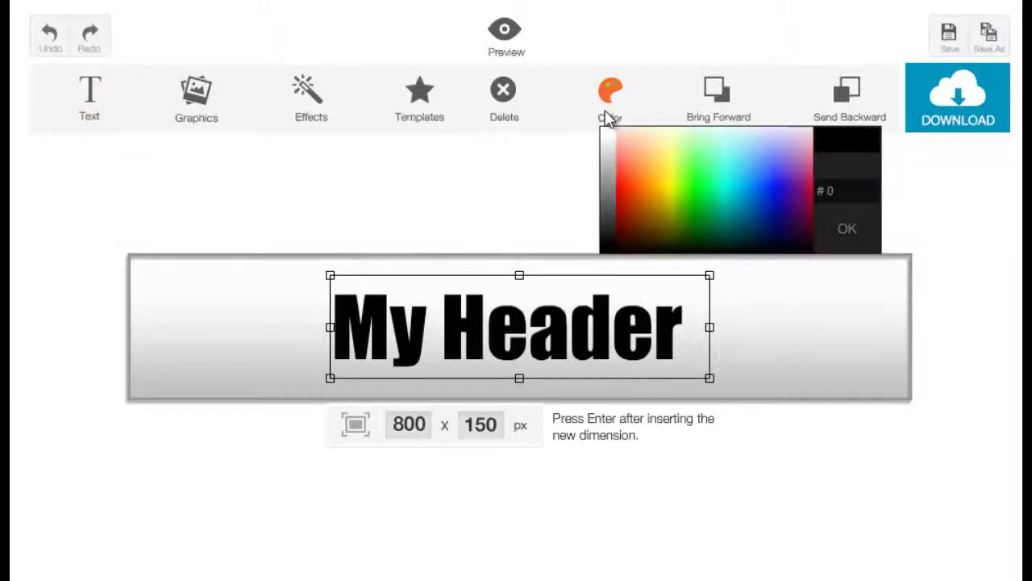
drag(630, 182, 620, 223)
click(750, 319)
click(567, 311)
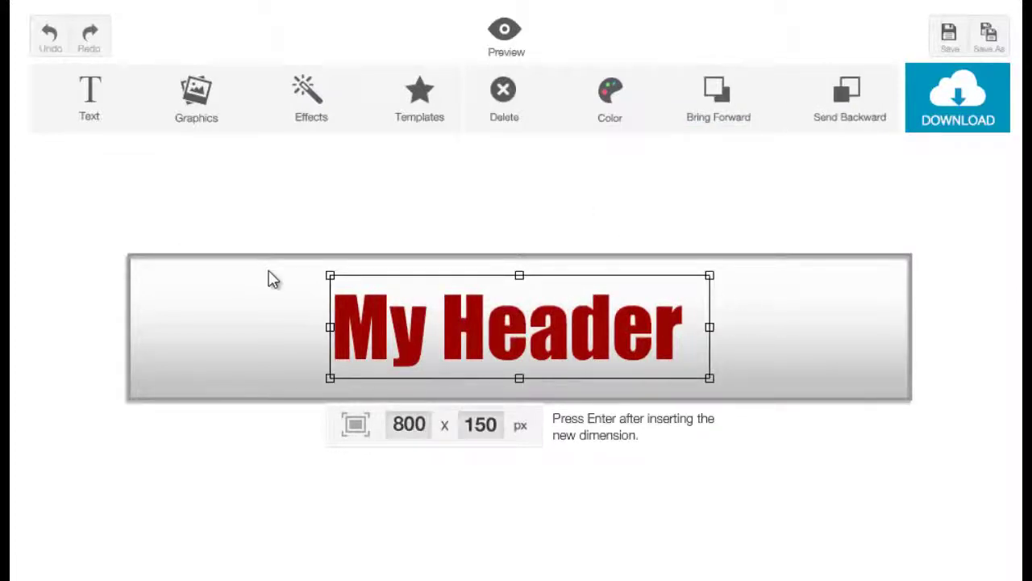
Find the film reel picture in the graphics library and insert it into the header
click(198, 124)
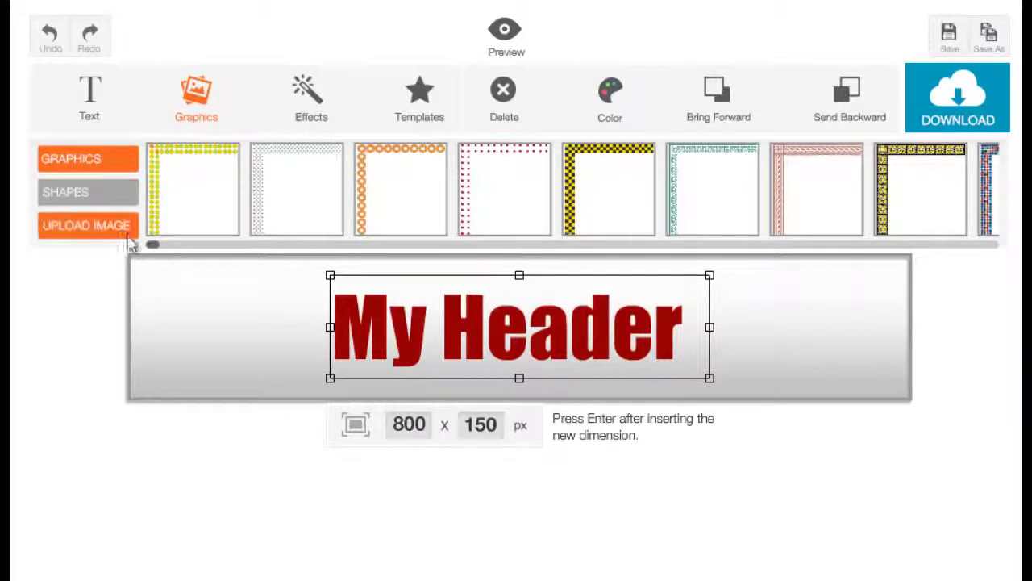
drag(155, 248, 1006, 284)
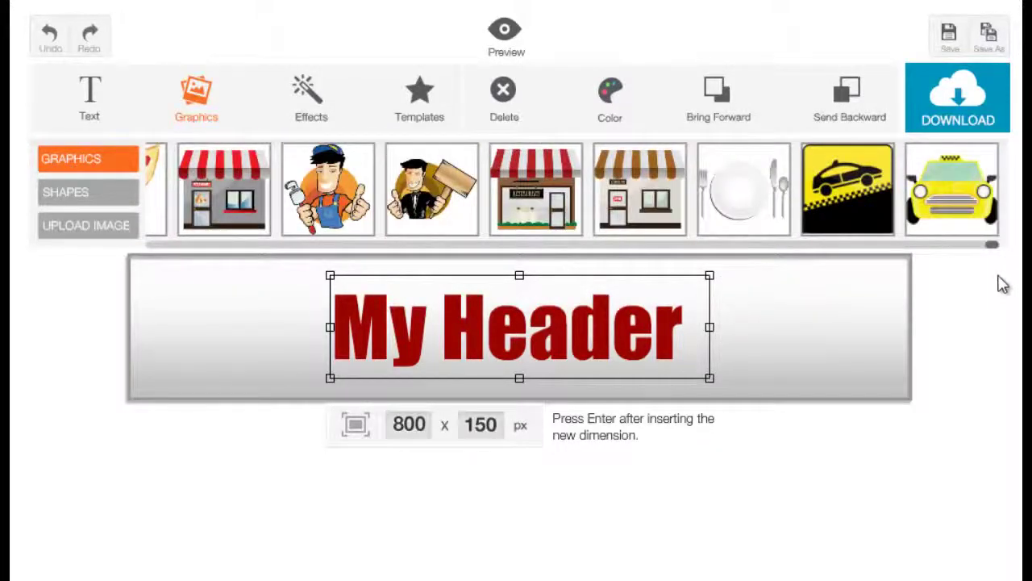
drag(991, 250, 554, 272)
click(495, 206)
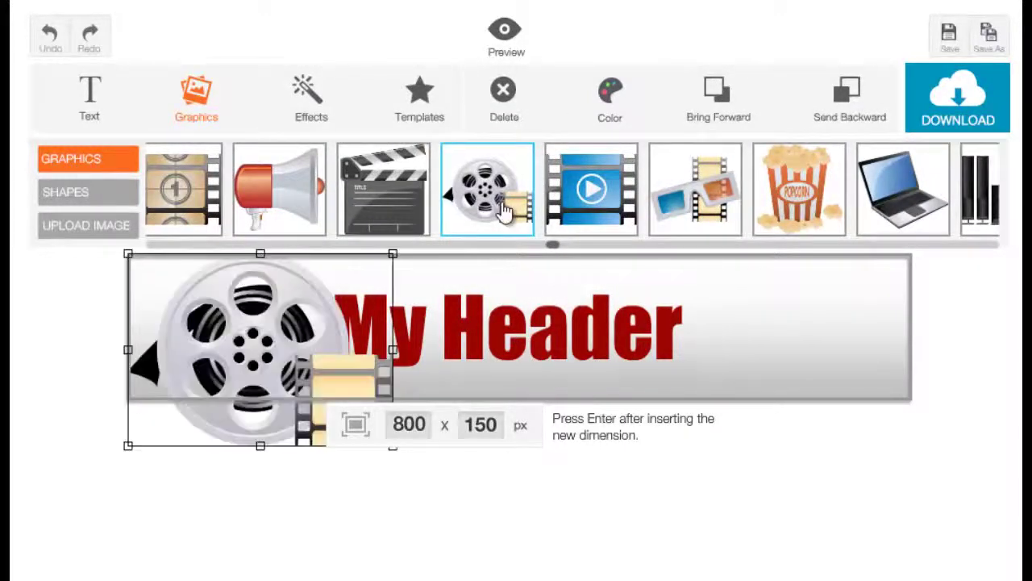
Shrink the film reel and tilt it slightly counter-clockwise, placing it so that it overlaps the start of the title
mouse_move(252, 374)
mouse_down()
mouse_move(273, 353)
mouse_move(265, 371)
mouse_up()
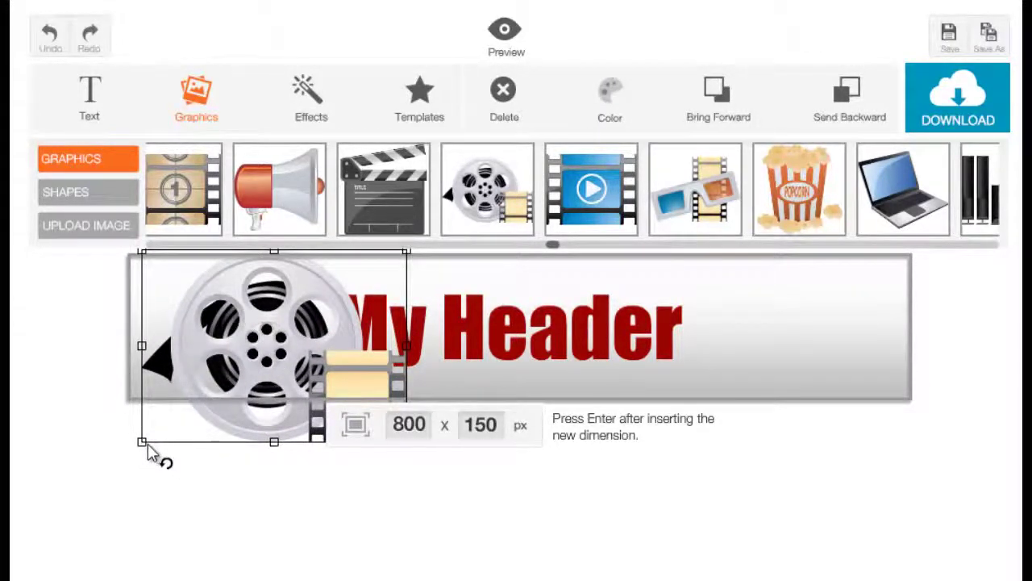
drag(154, 455, 238, 419)
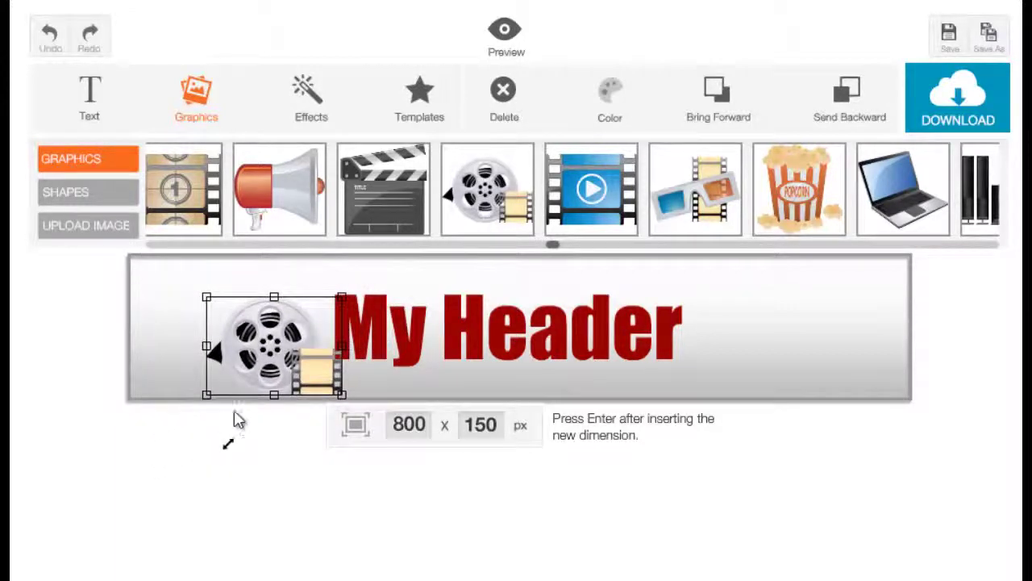
drag(265, 349, 247, 332)
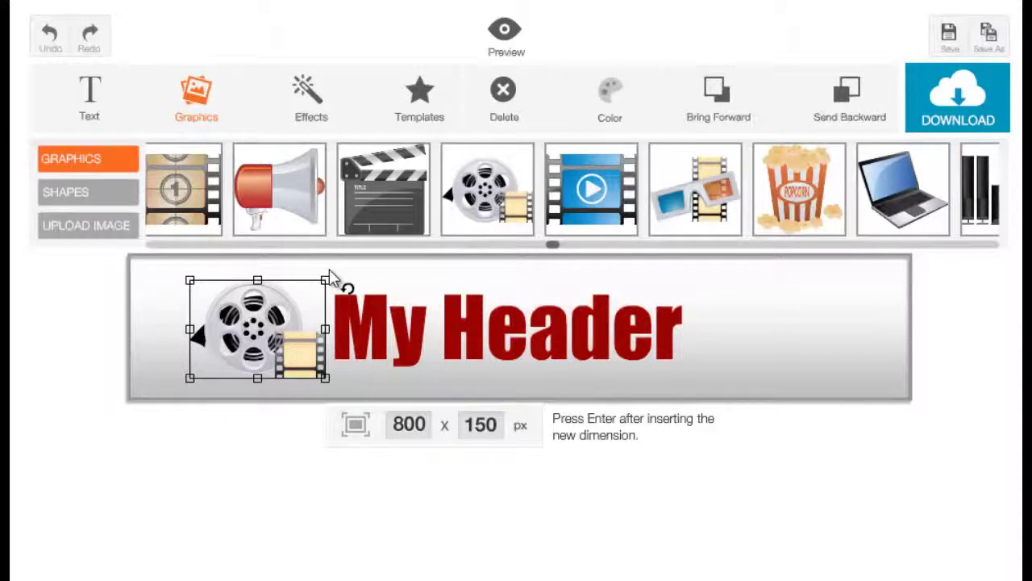
drag(330, 271, 274, 332)
mouse_move(297, 345)
mouse_down()
mouse_move(257, 357)
mouse_move(307, 358)
mouse_up()
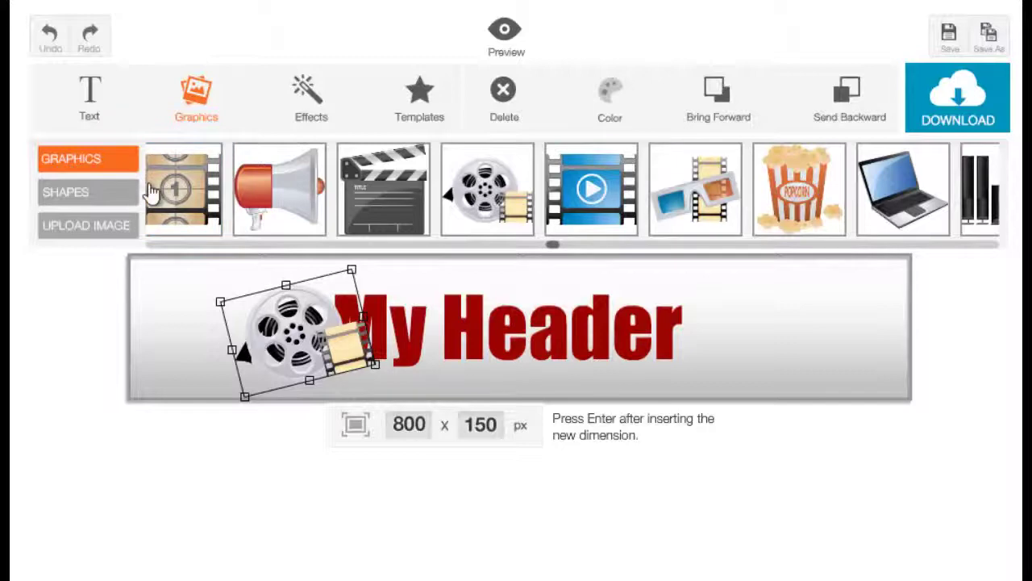
Add a square shape, stretch it into a long flat bar and place it over the lower part of the title
click(117, 201)
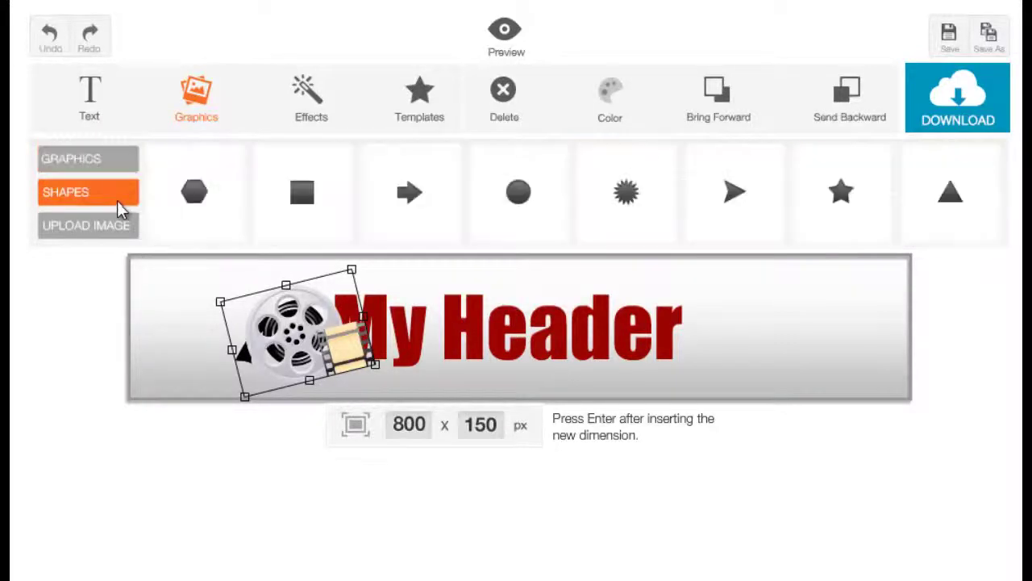
click(733, 381)
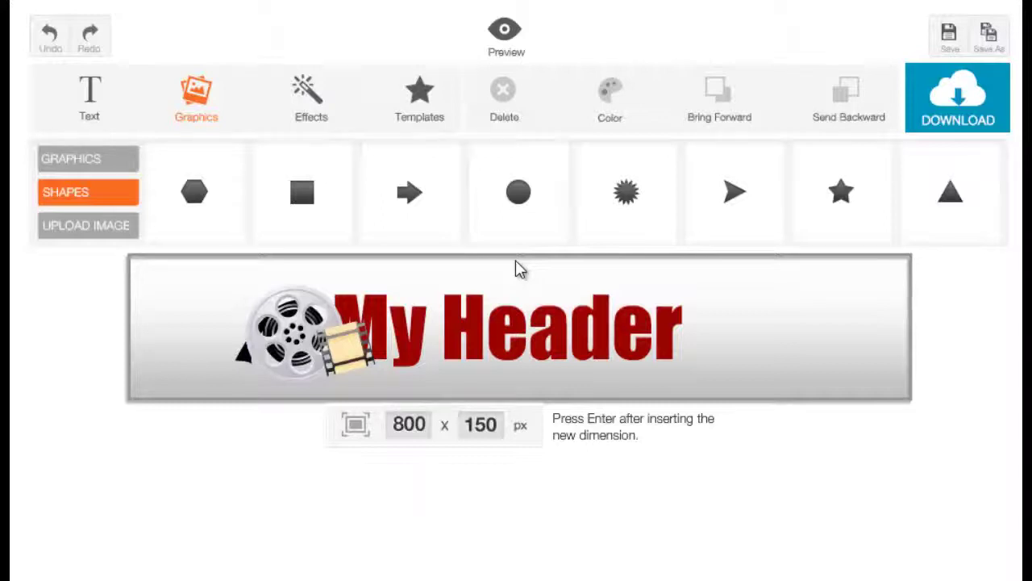
click(323, 215)
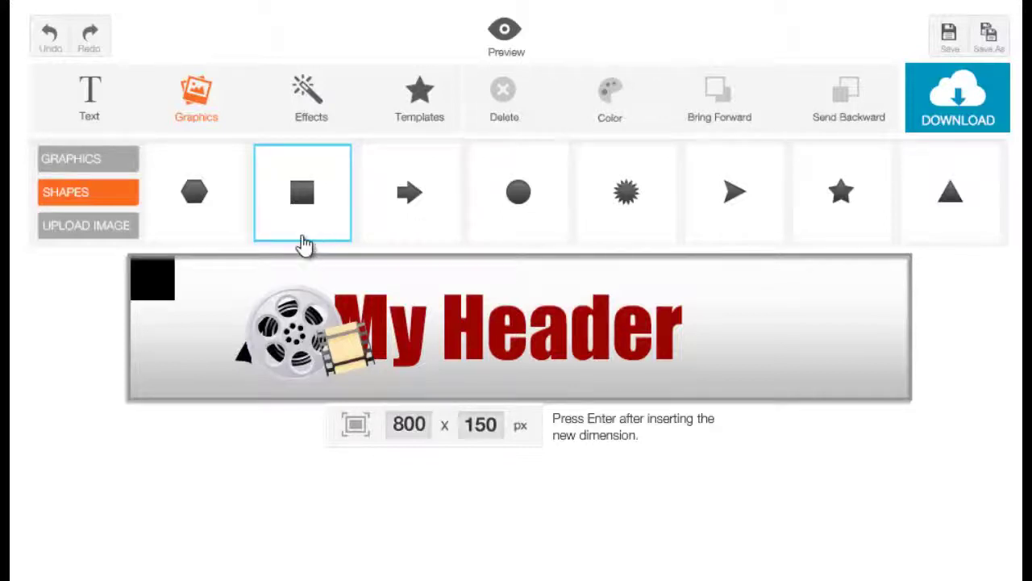
click(169, 295)
drag(182, 305, 334, 322)
drag(259, 324, 516, 343)
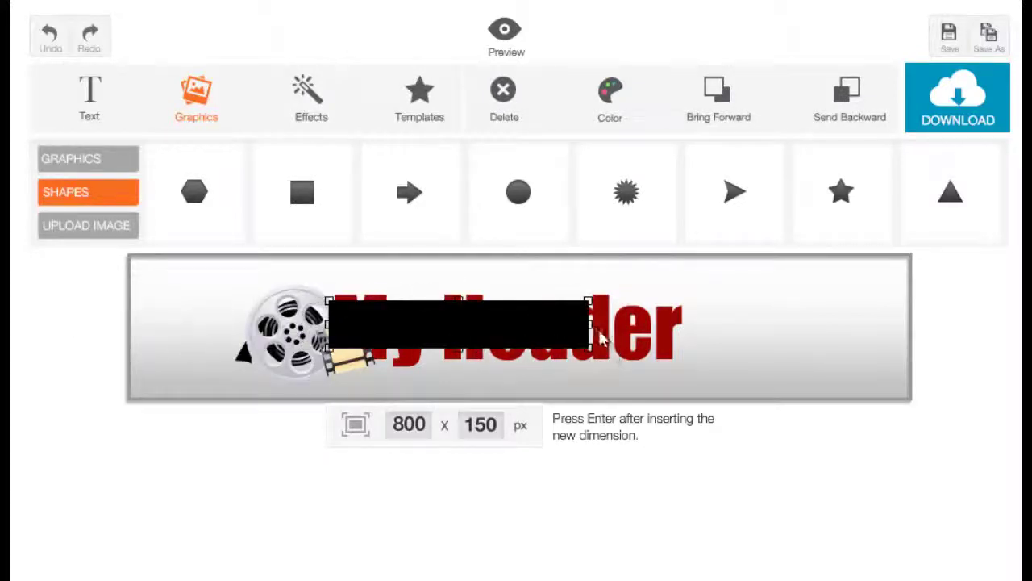
drag(591, 327, 644, 329)
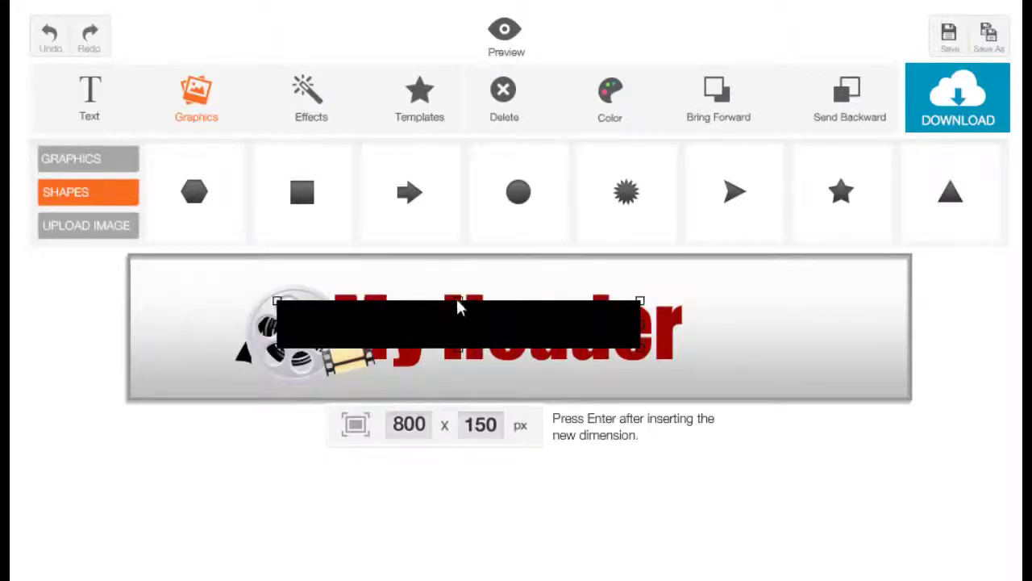
drag(458, 296, 578, 355)
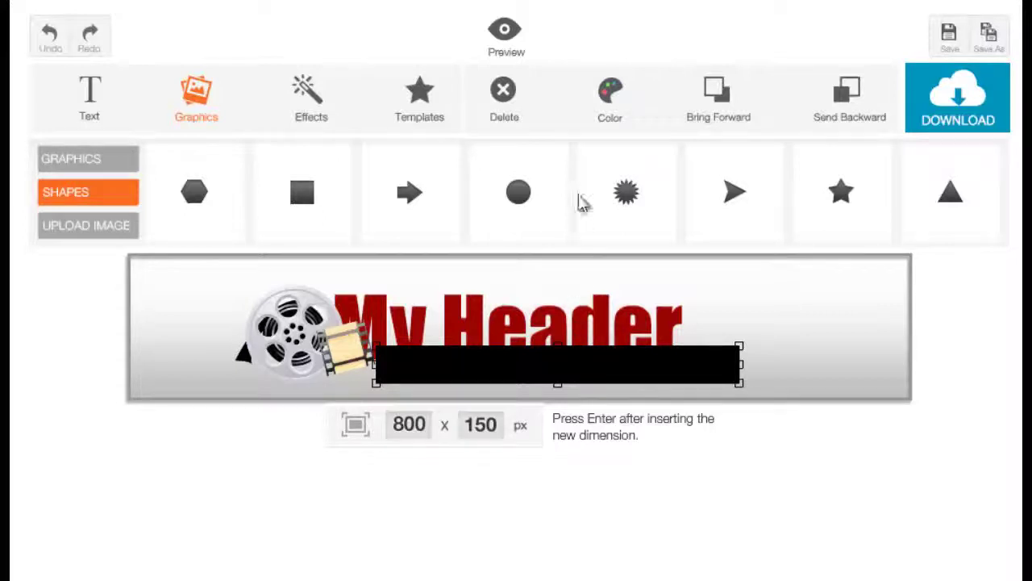
Color the bar white and bring the title forward in front of the film reel and the bar
click(609, 101)
click(610, 136)
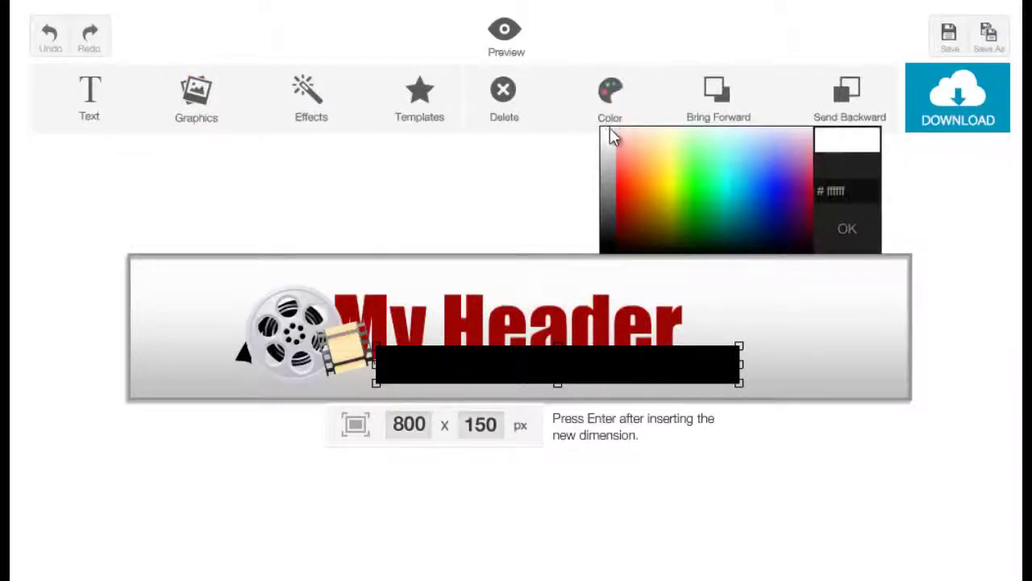
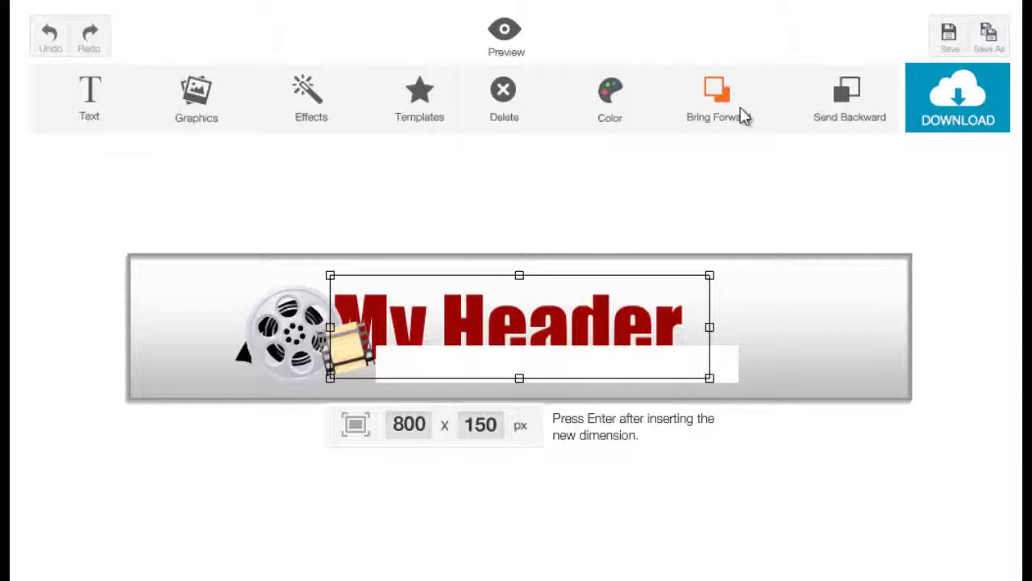
click(744, 117)
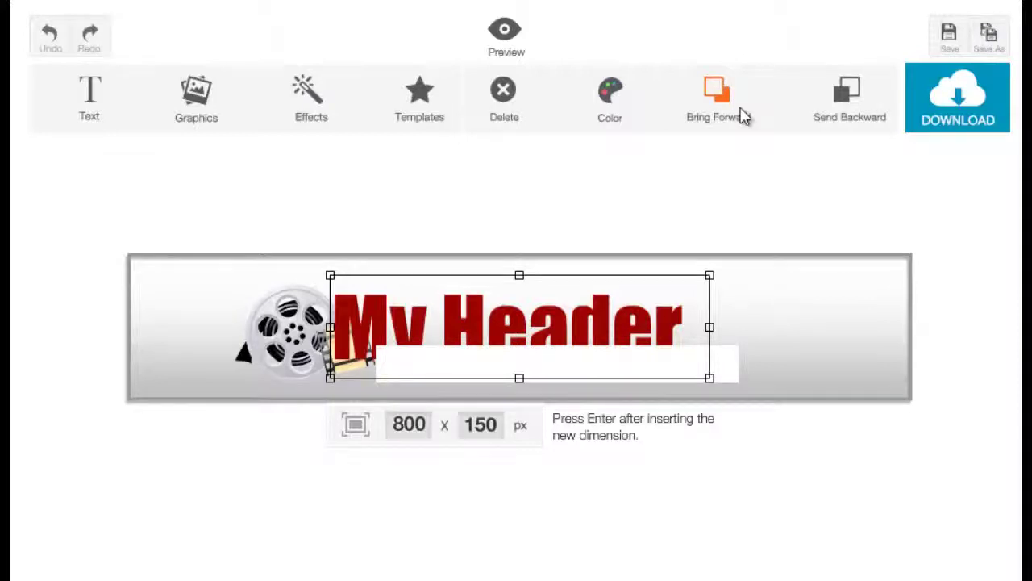
click(743, 117)
Make the white bar taller and move it up so that it sits behind the title text
click(734, 385)
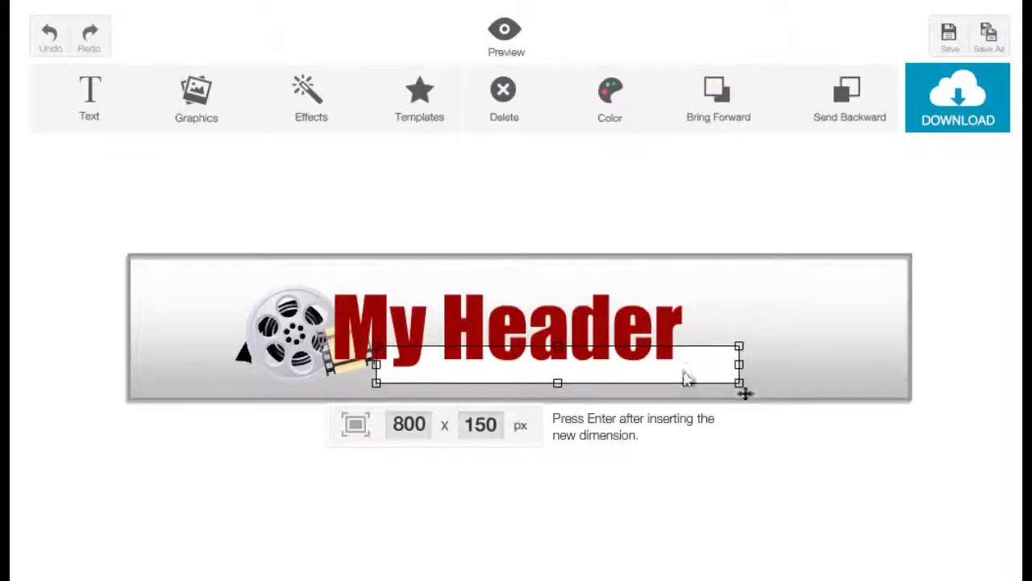
click(569, 358)
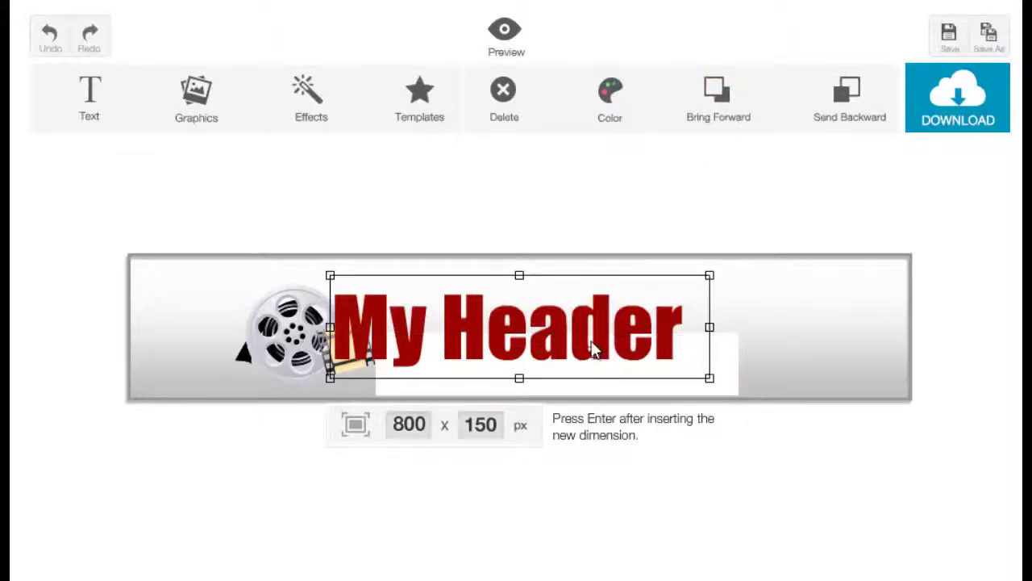
click(731, 379)
drag(720, 391, 715, 371)
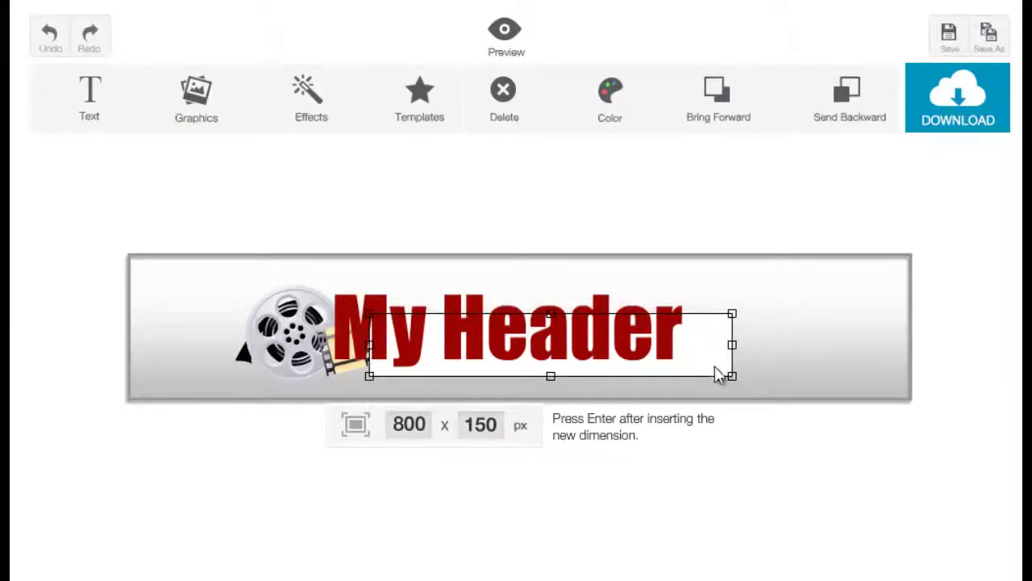
click(819, 360)
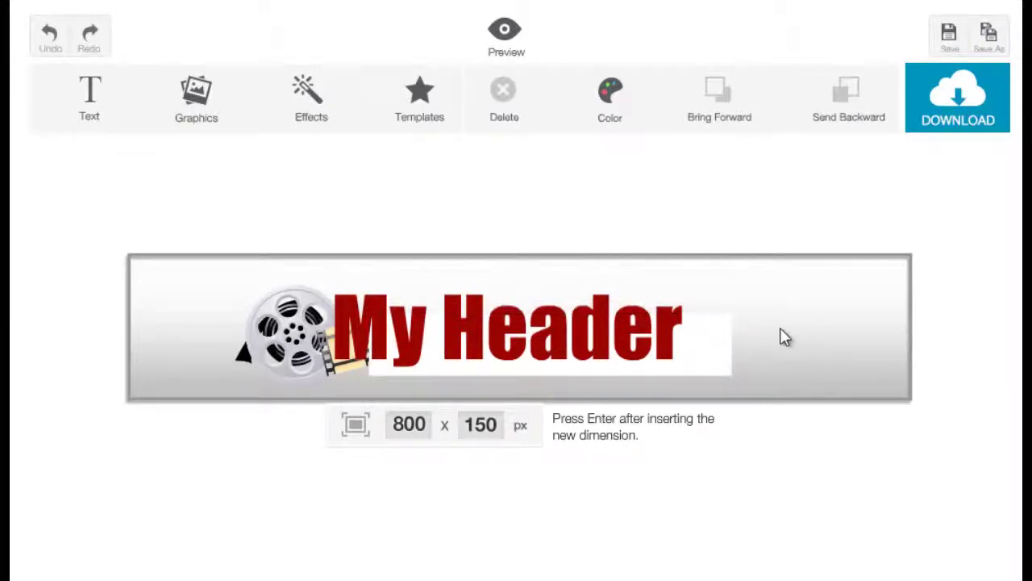
Upload the cartoon tooth image, file 48, from New folder into the header
click(196, 117)
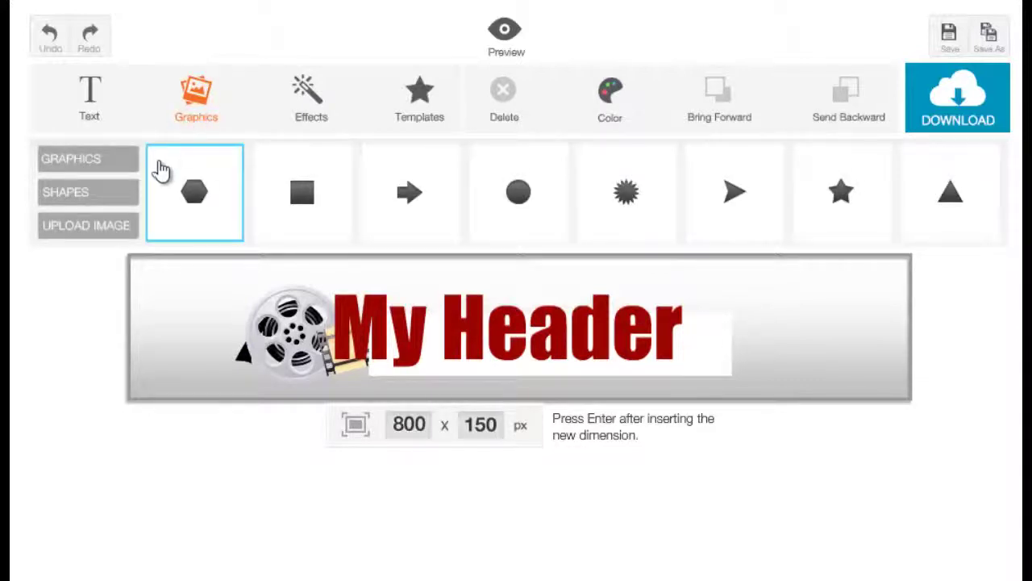
click(127, 231)
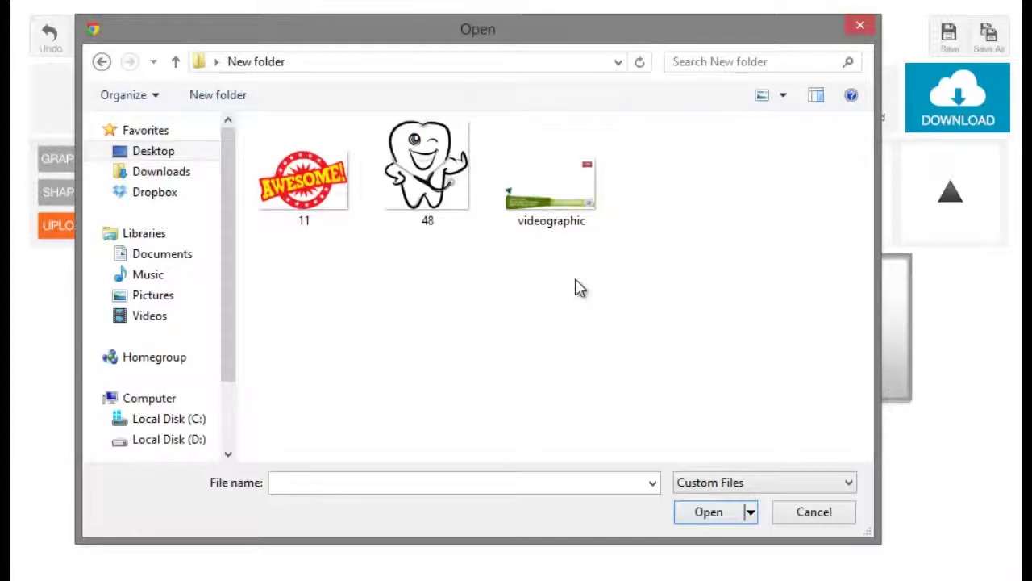
click(456, 203)
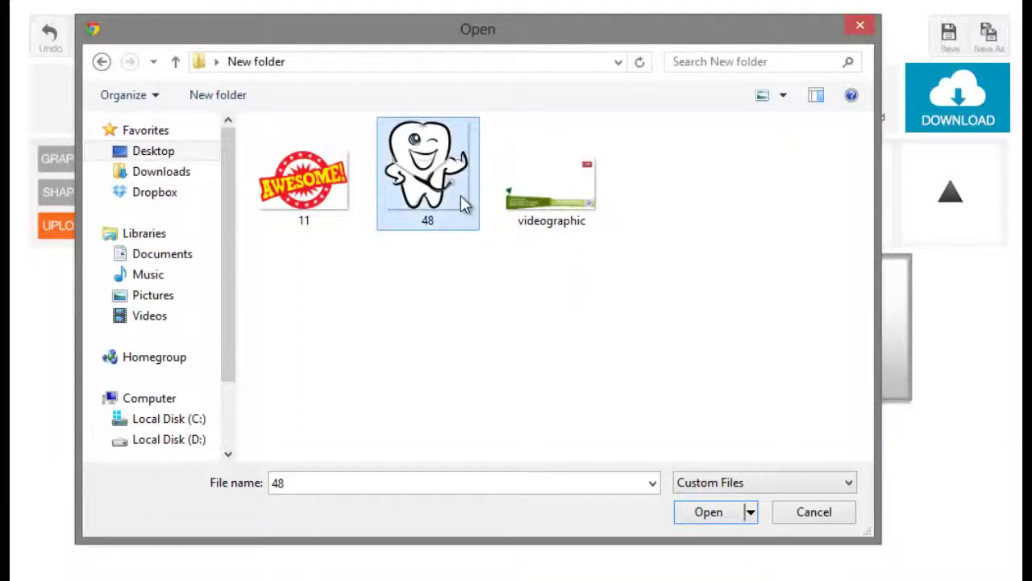
click(724, 515)
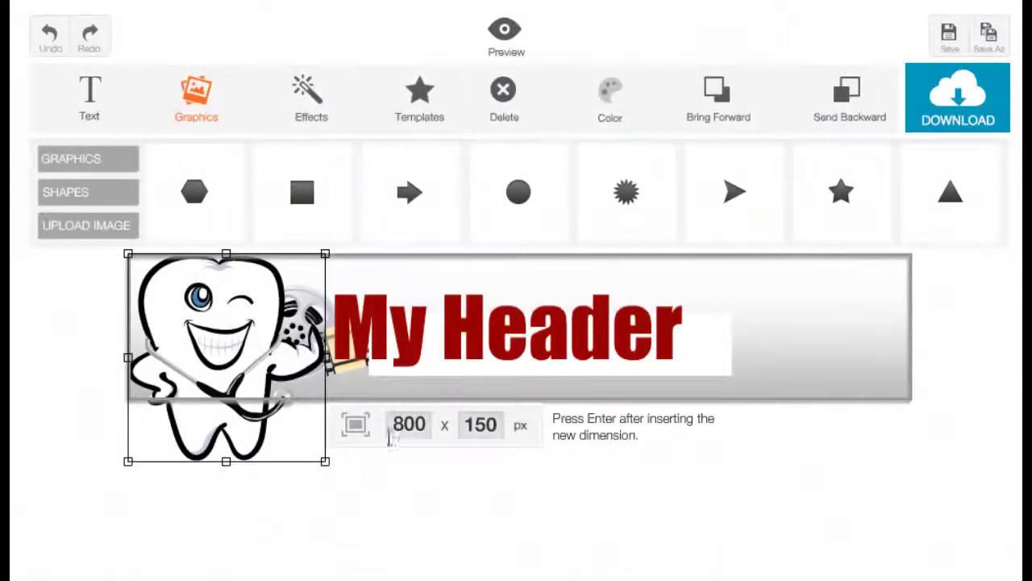
Shrink the tooth image, tilt it slightly clockwise and place it so that it overlaps the end of the title
drag(242, 357, 775, 359)
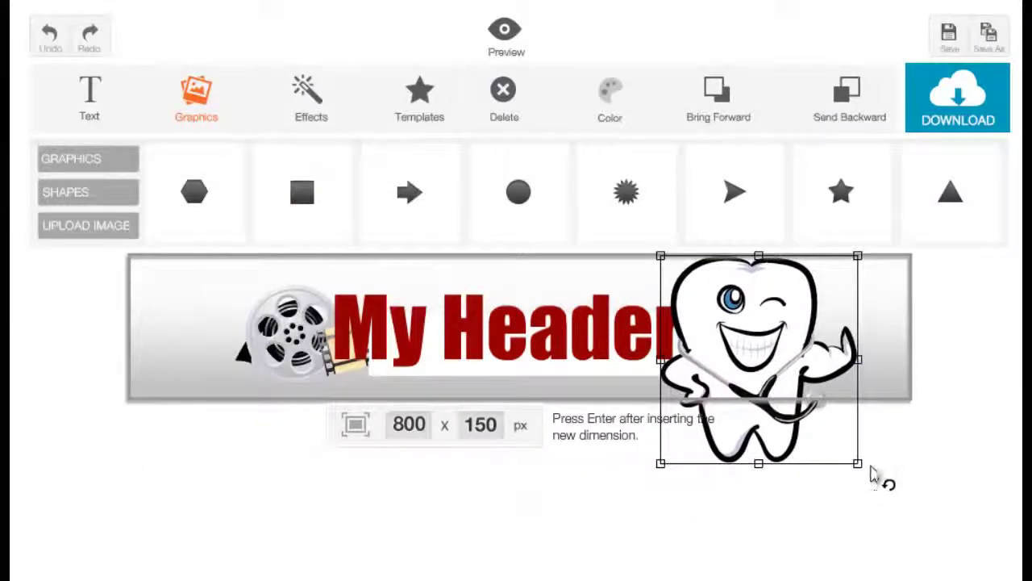
drag(866, 468, 839, 445)
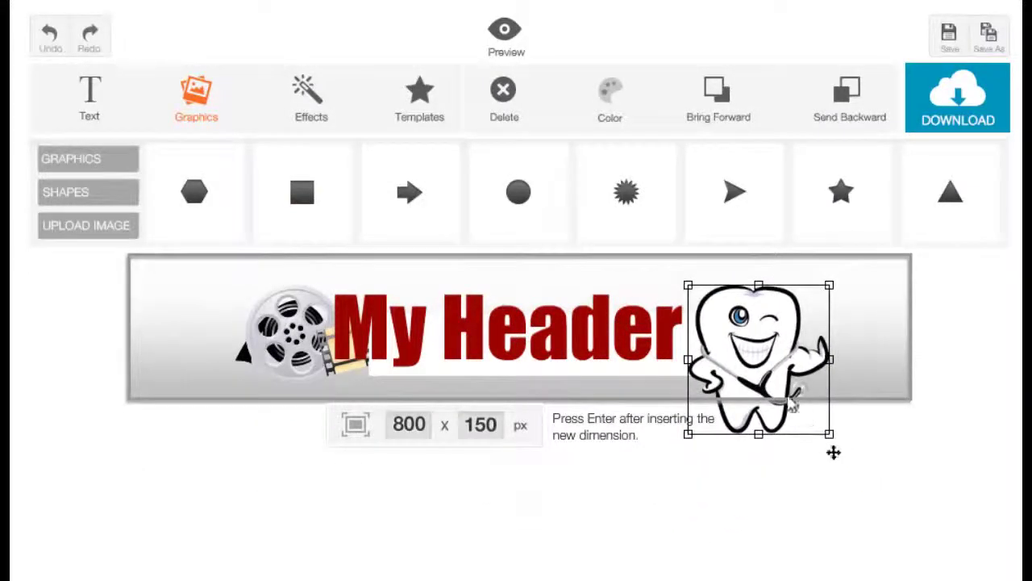
drag(766, 355, 747, 339)
drag(824, 274, 841, 295)
drag(765, 321, 753, 309)
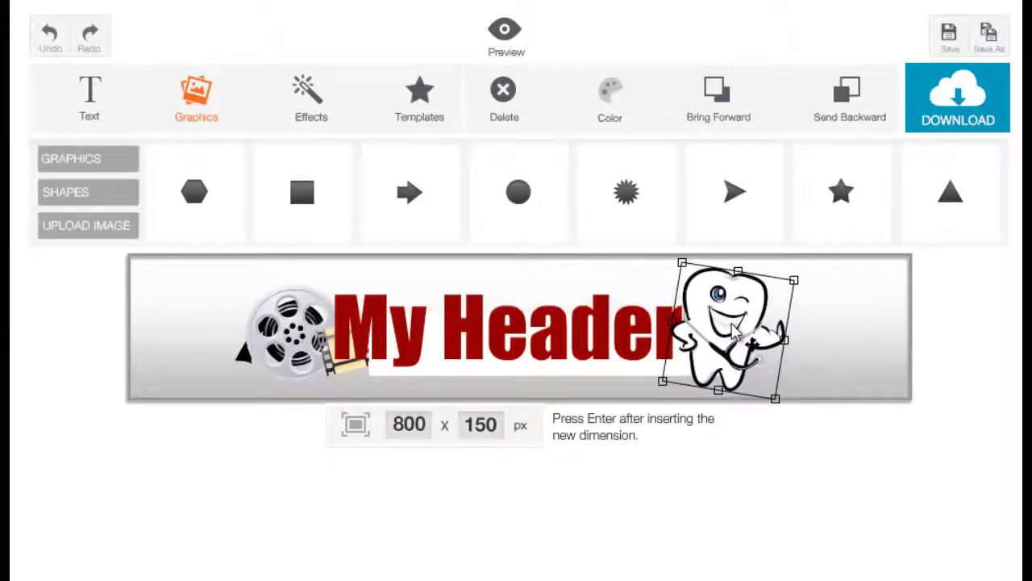
Try the tooth one layer back, bring it forward again and nudge it slightly closer to the title
click(873, 121)
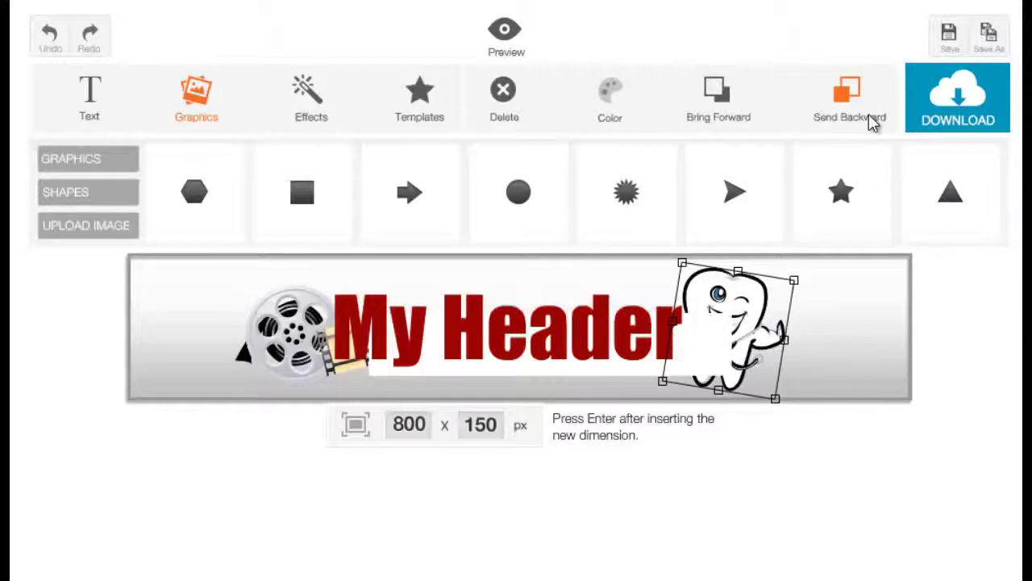
click(750, 116)
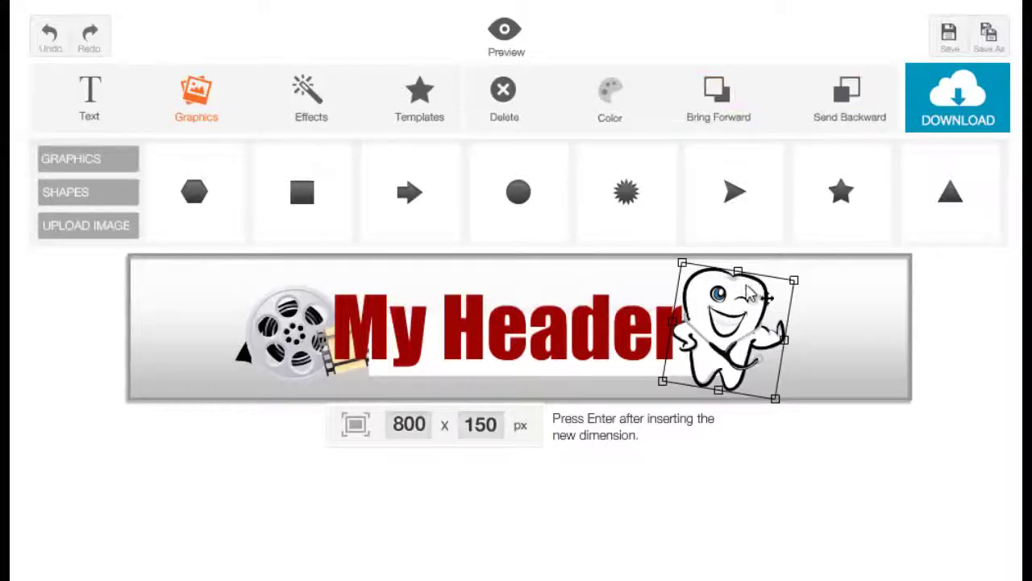
drag(747, 301, 741, 300)
click(810, 304)
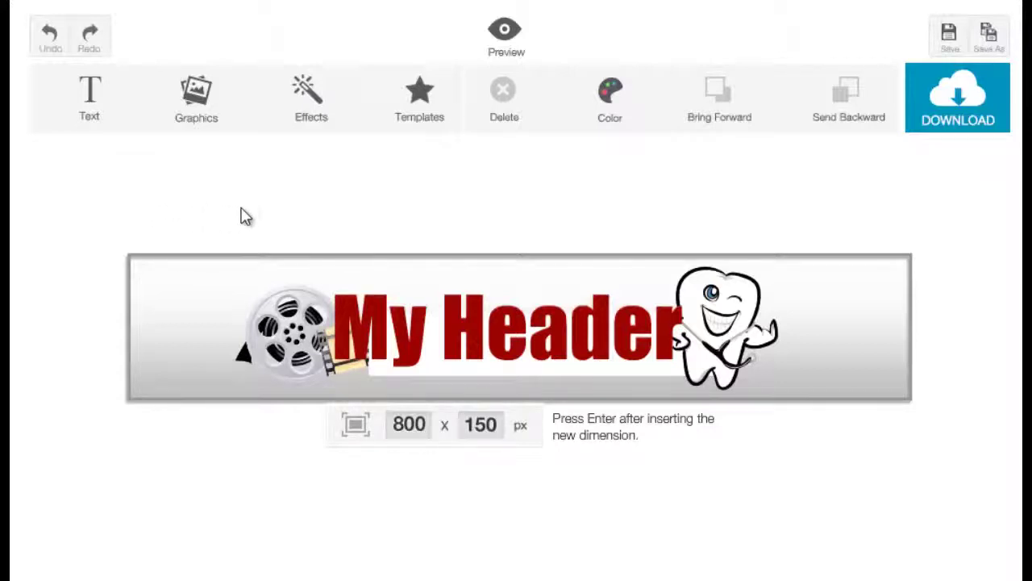
Try the purple woven pattern and the black-and-white line patterns on the header background
click(315, 117)
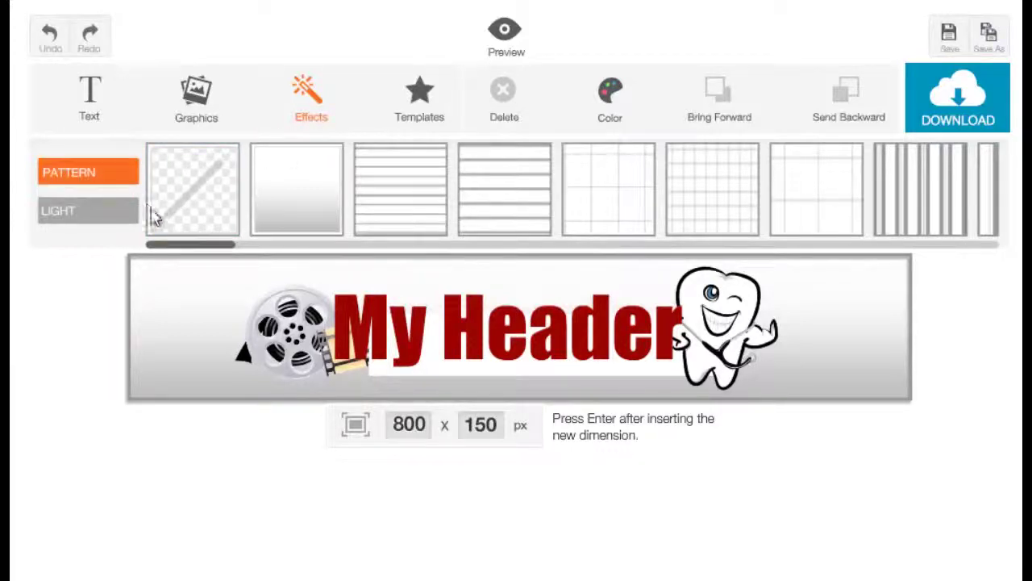
drag(190, 246, 579, 238)
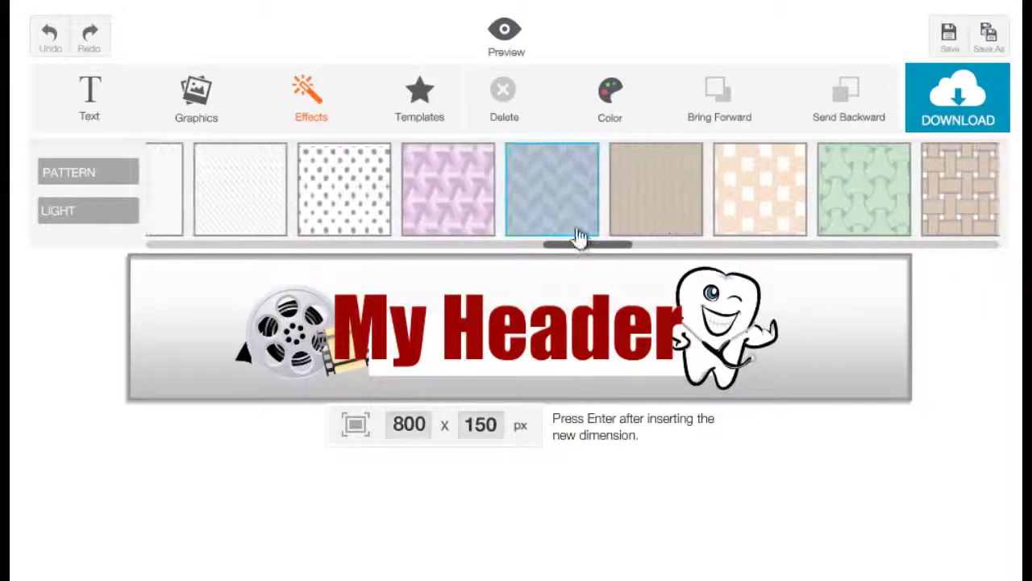
click(484, 202)
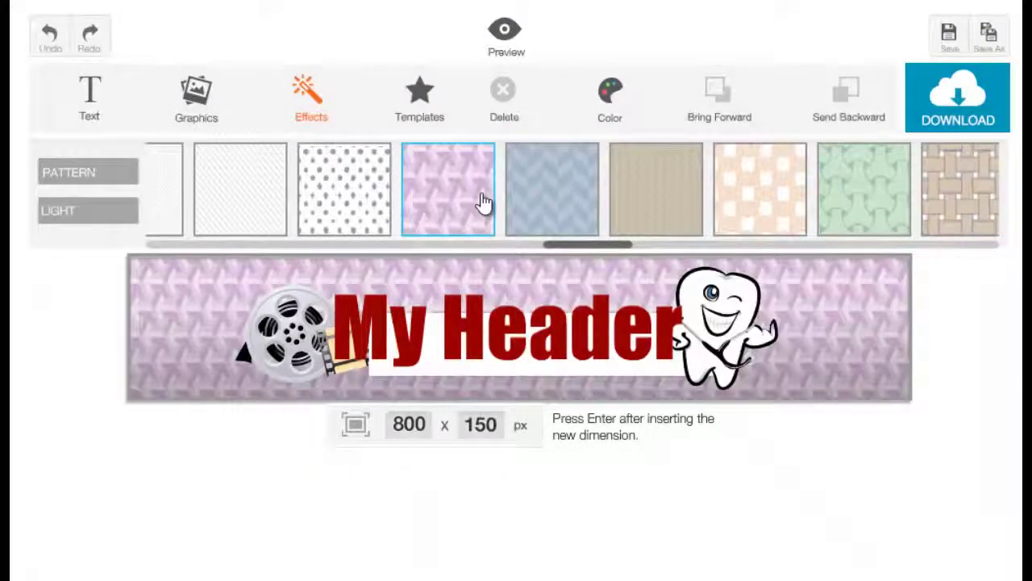
drag(611, 245, 189, 249)
click(431, 203)
click(386, 201)
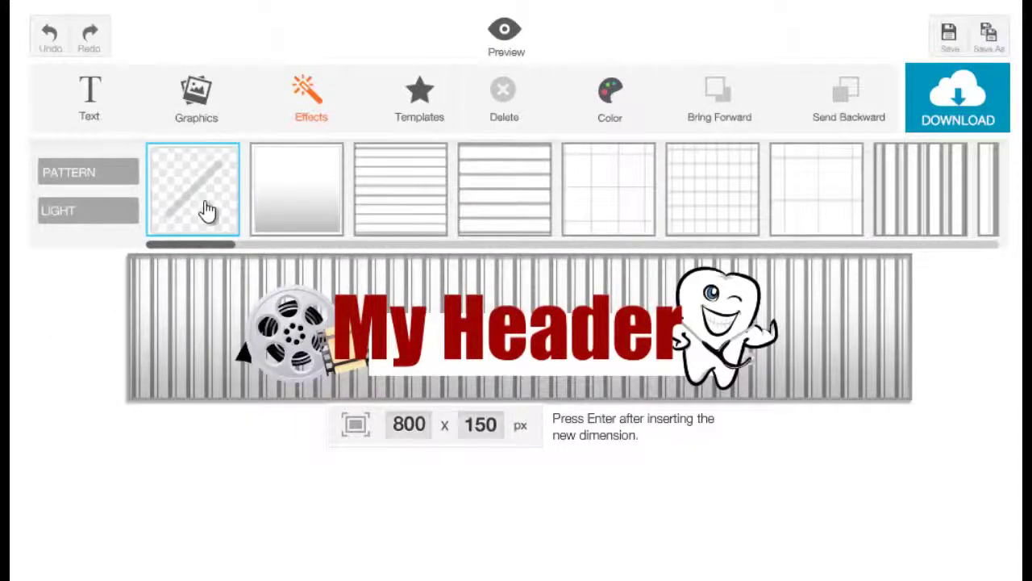
Remove the background pattern, compare the gradient with the thin horizontal lines and reapply the gradient
click(208, 210)
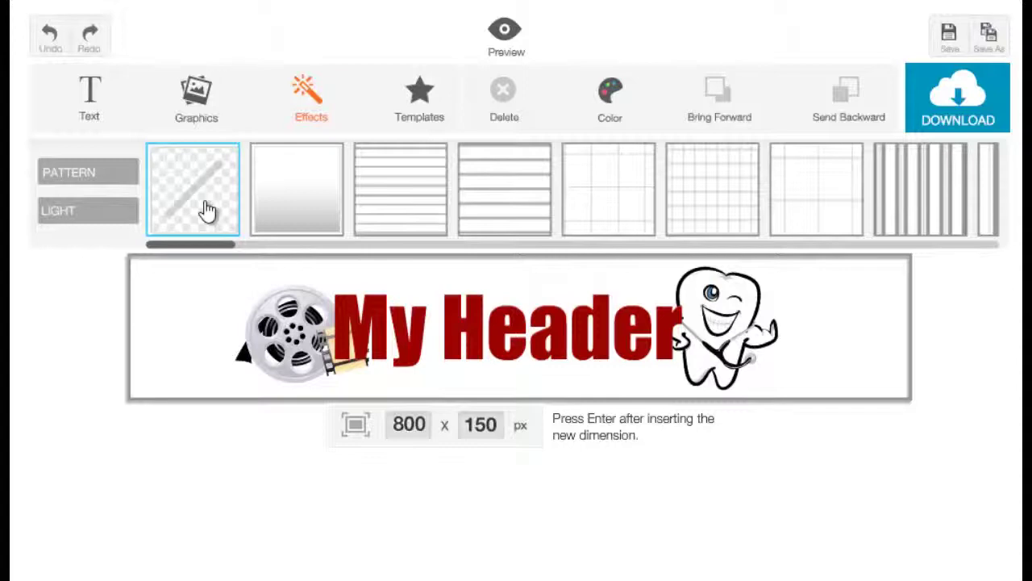
click(284, 218)
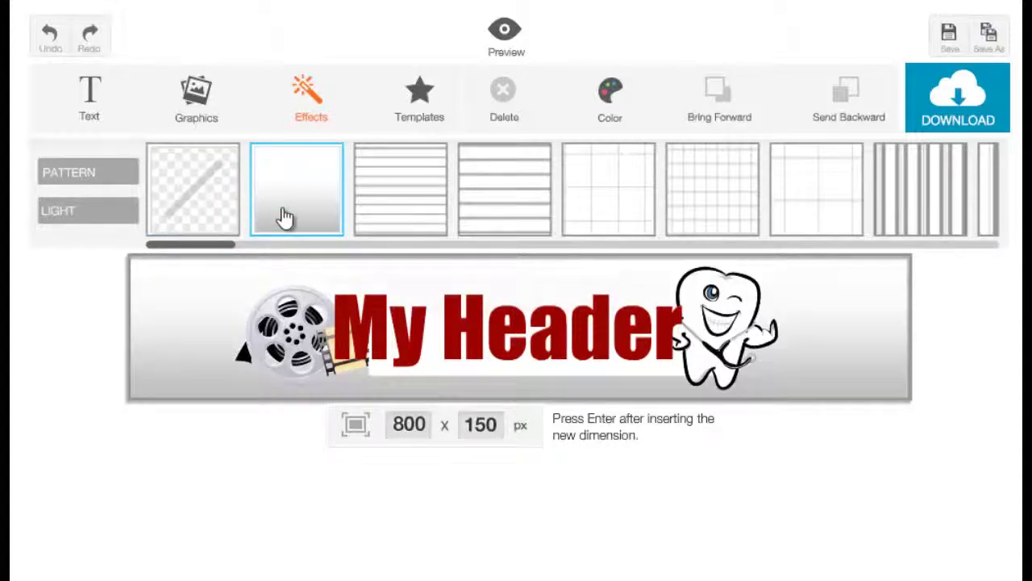
click(443, 191)
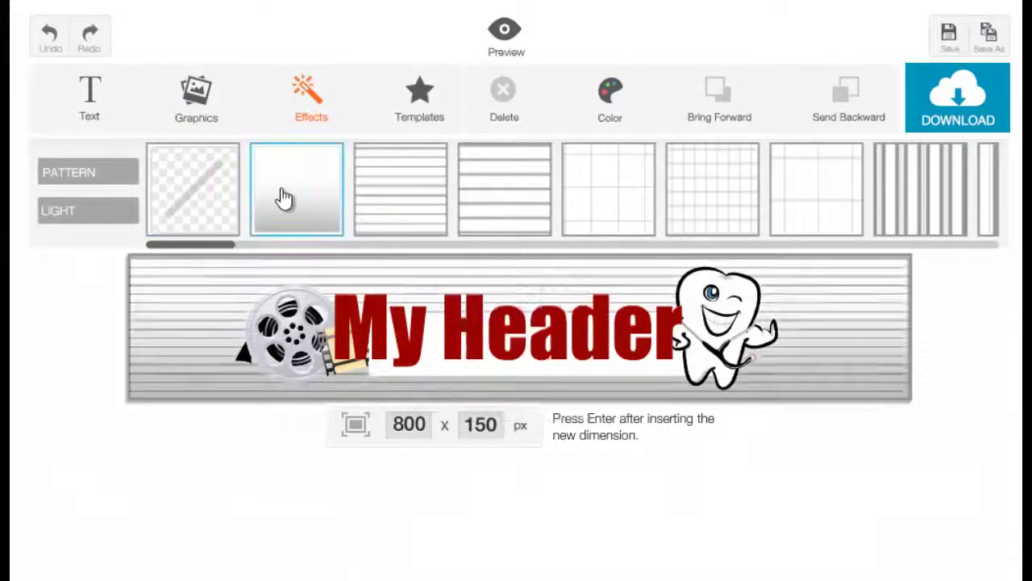
click(286, 201)
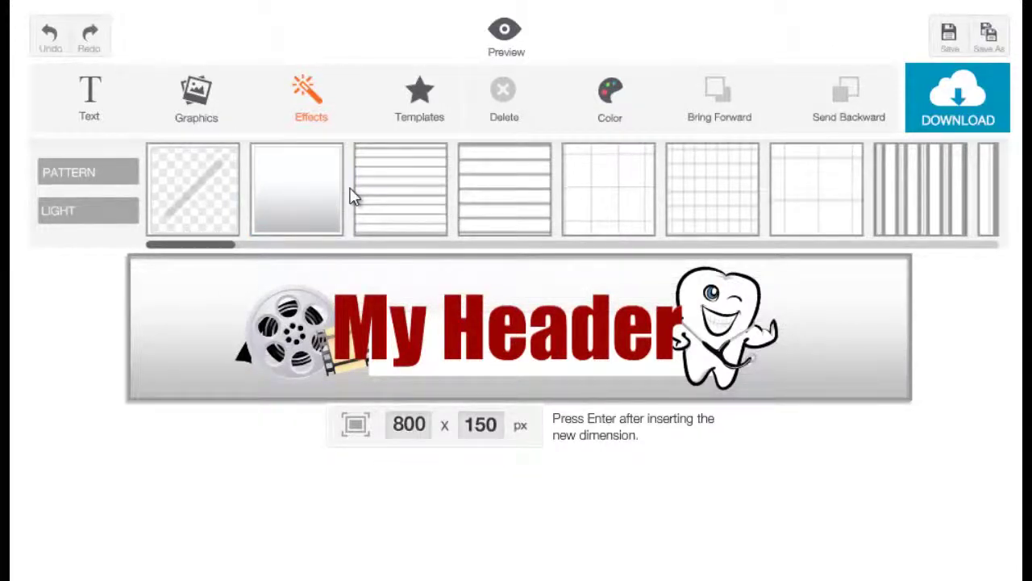
Try green as the header background color and replace it with a light golden yellow
click(140, 375)
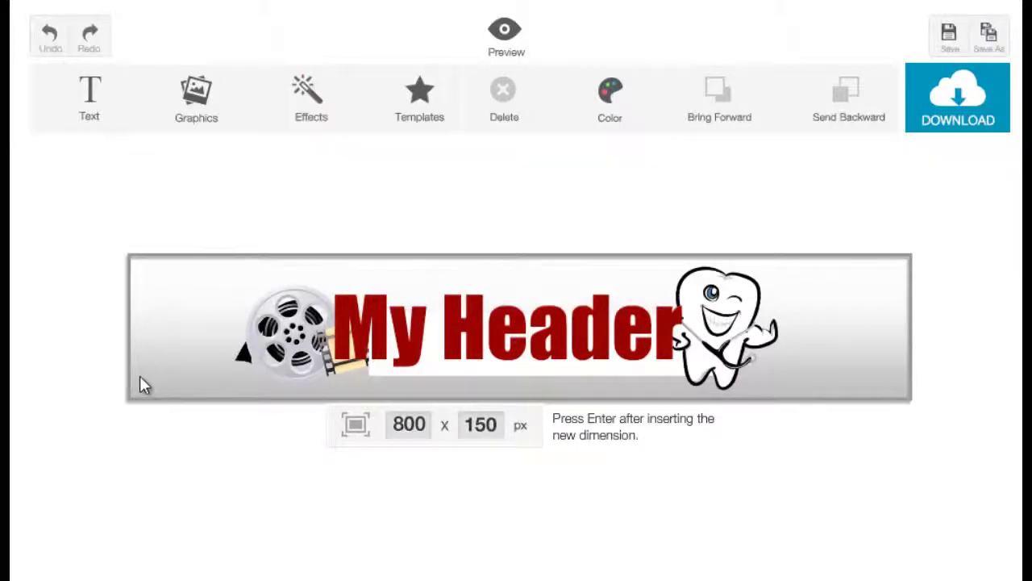
click(607, 91)
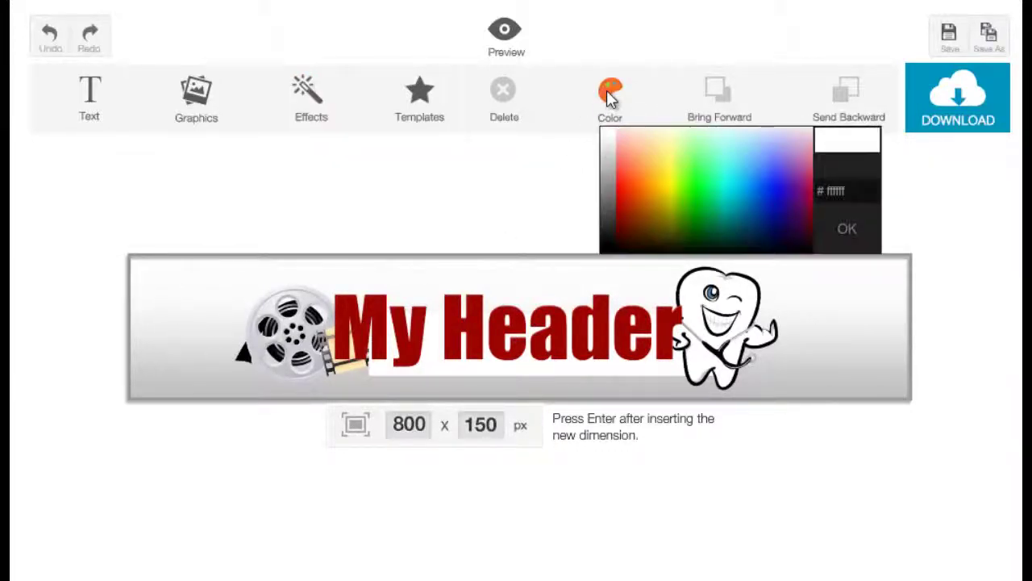
drag(698, 203, 711, 213)
click(712, 206)
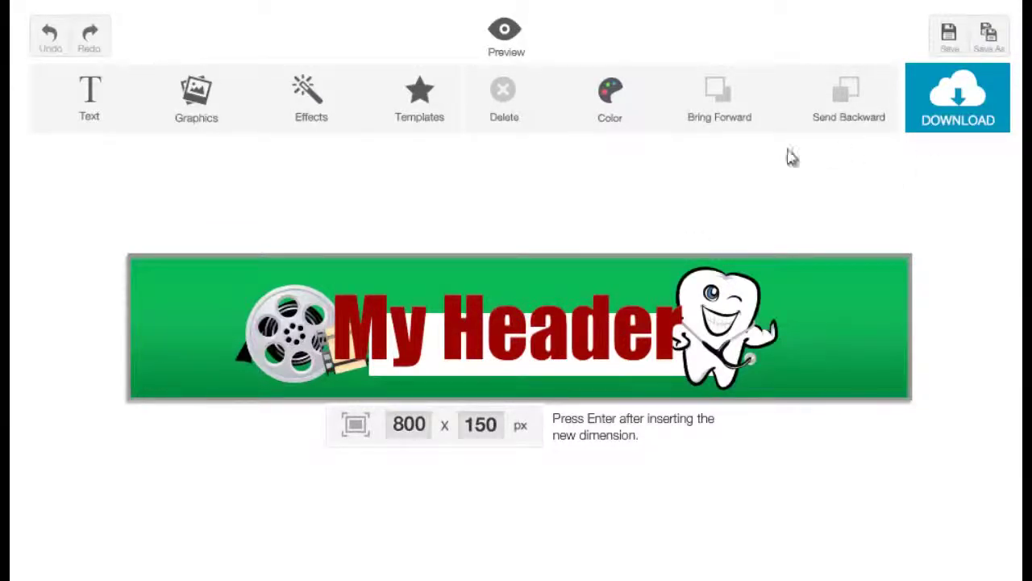
click(616, 99)
mouse_move(646, 162)
mouse_down()
mouse_move(657, 170)
mouse_move(667, 155)
mouse_move(661, 162)
mouse_up()
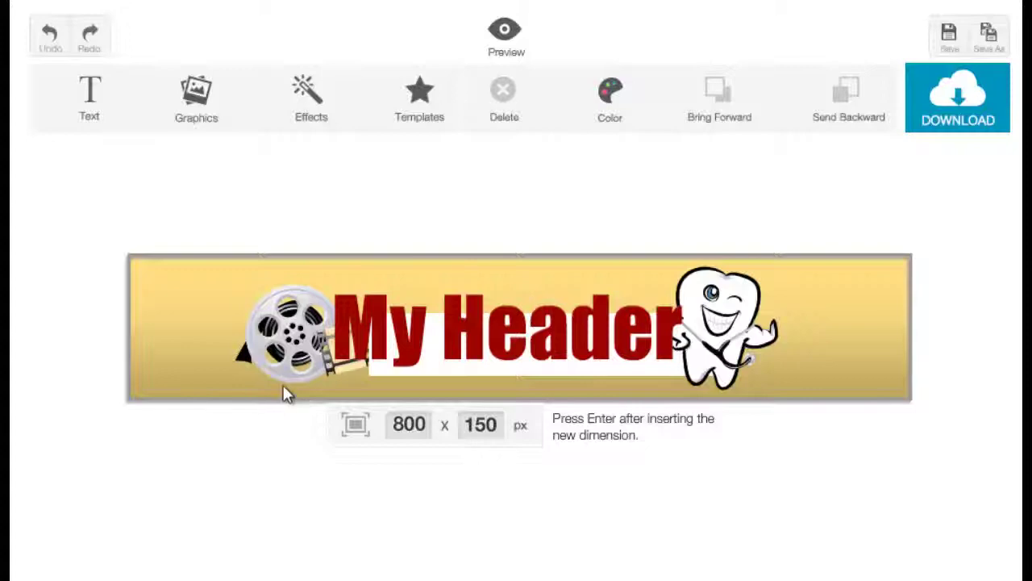
Add the Smooth light effect to the header
click(311, 113)
drag(196, 244, 189, 295)
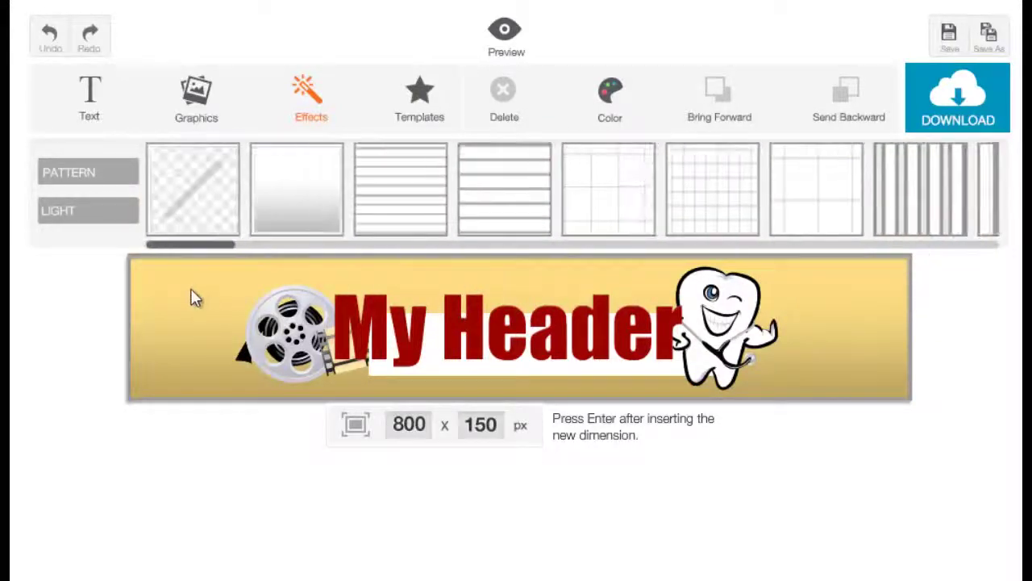
click(172, 230)
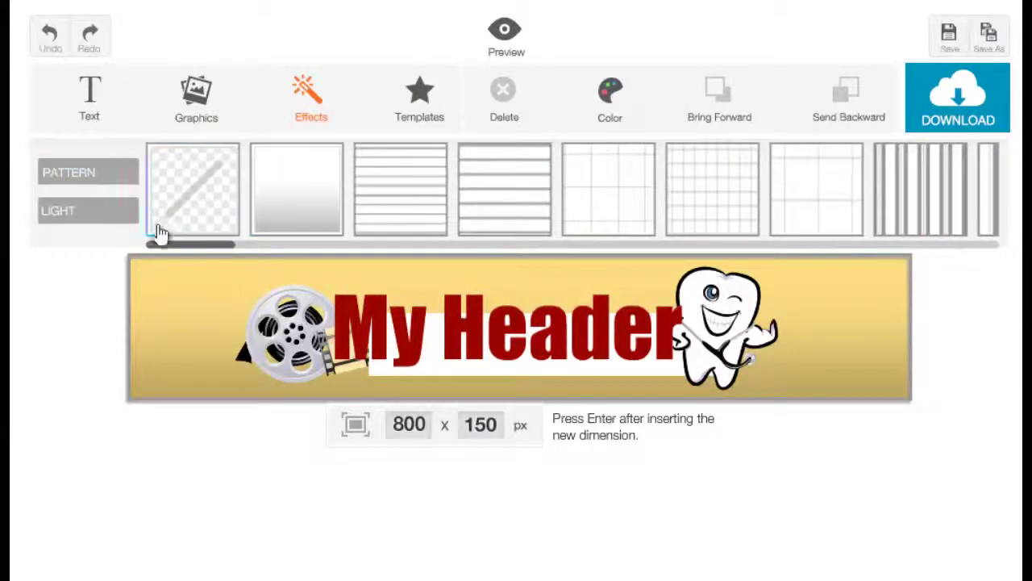
click(80, 216)
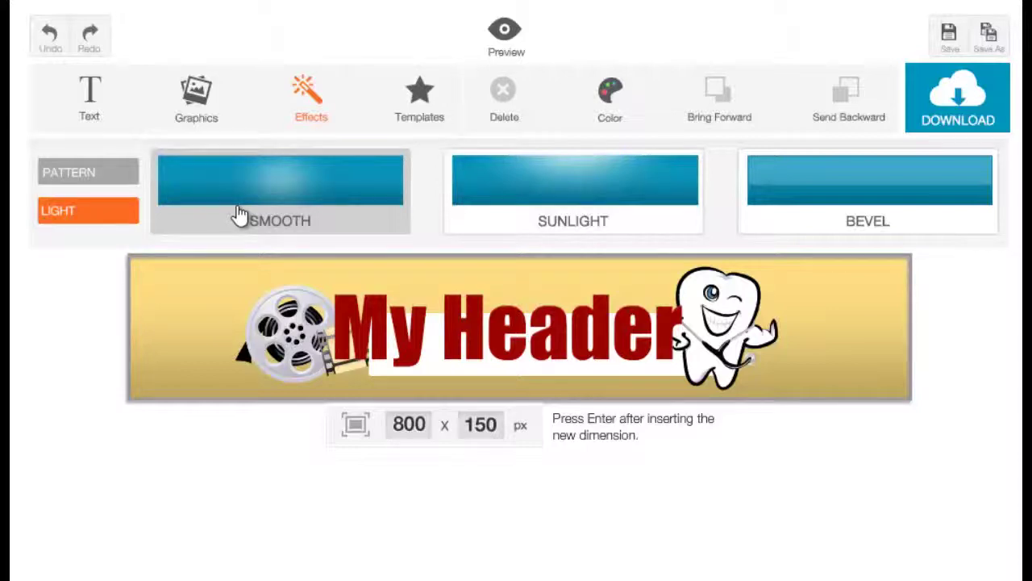
click(186, 376)
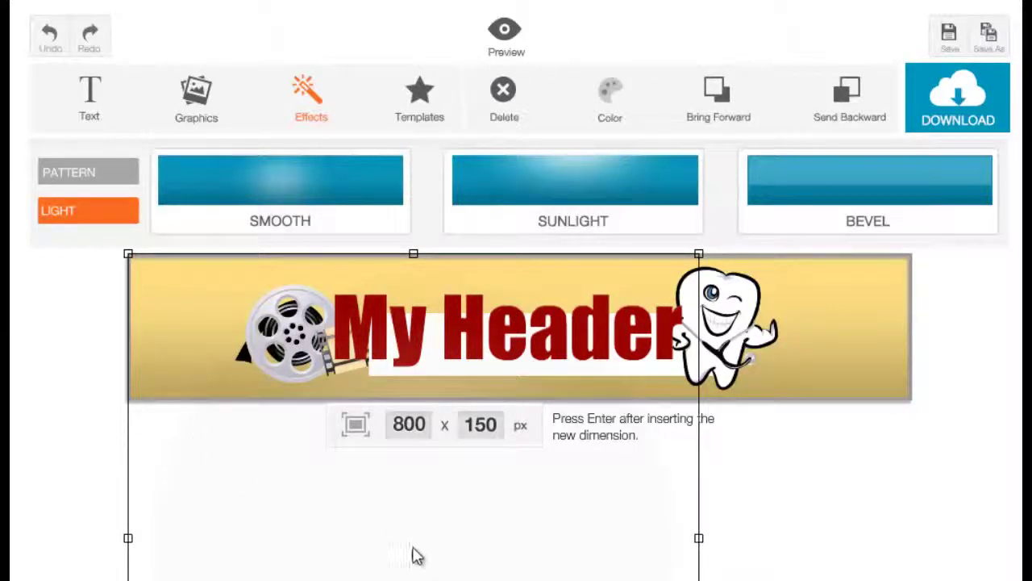
Center the Smooth light over the header and send it backward behind the title
drag(401, 559, 525, 330)
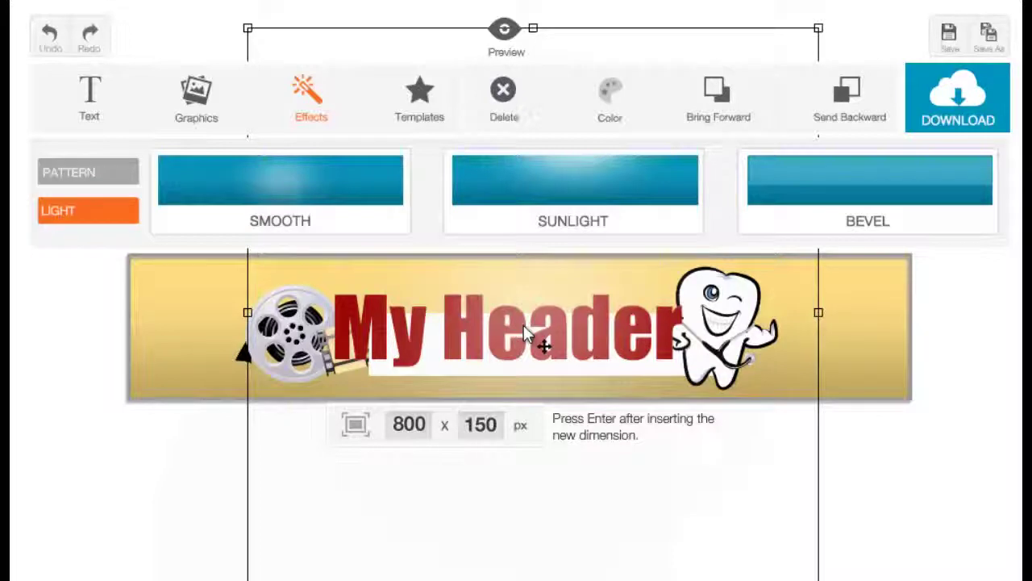
drag(524, 329, 542, 359)
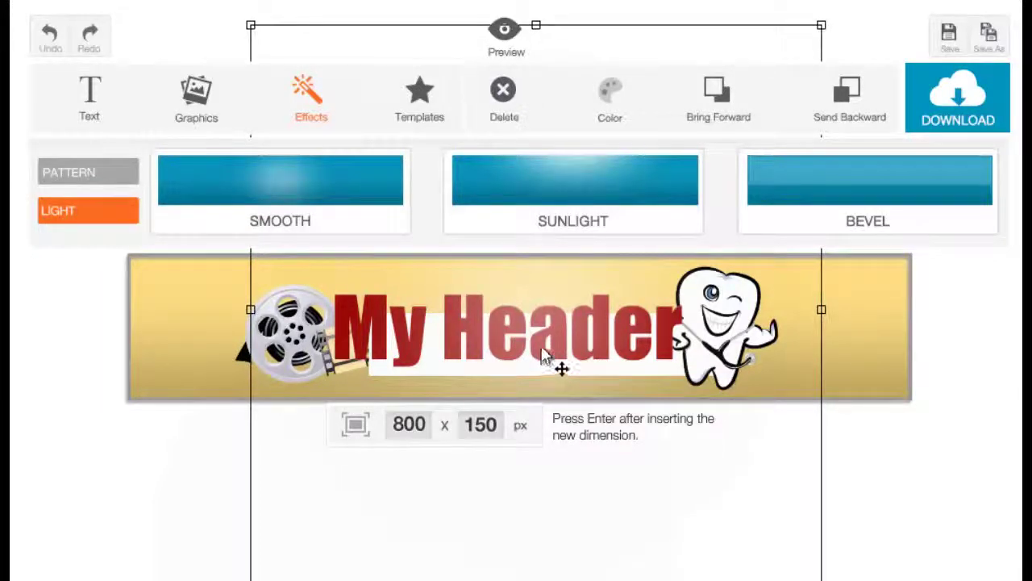
click(846, 121)
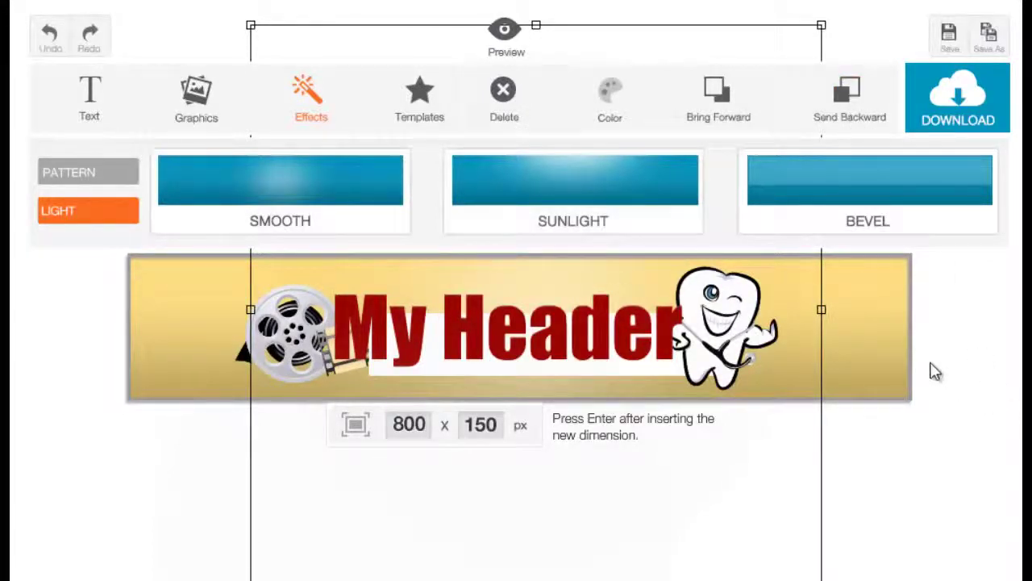
click(871, 359)
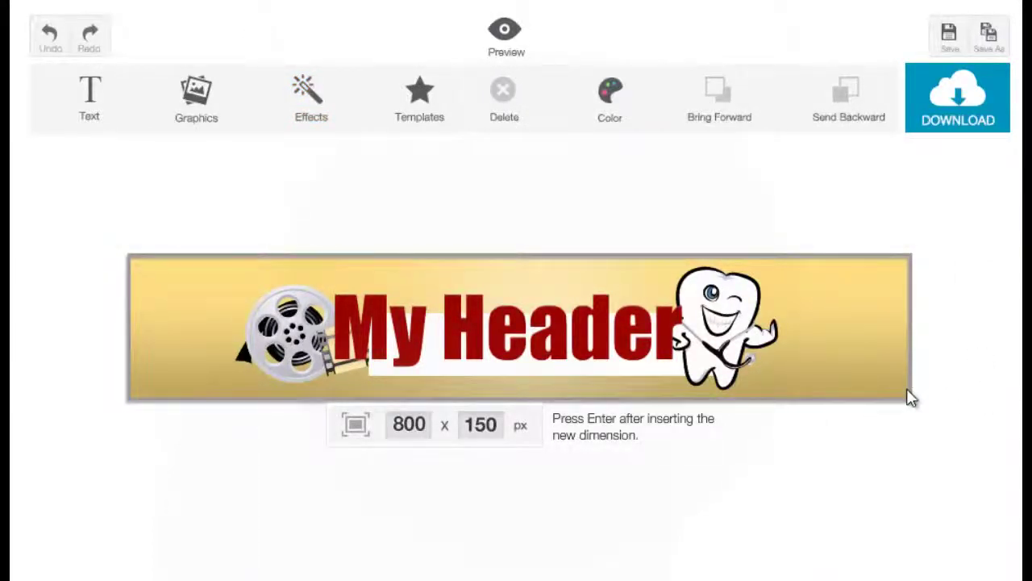
Select the Smooth light and delete it from the header
click(555, 530)
click(476, 560)
click(556, 279)
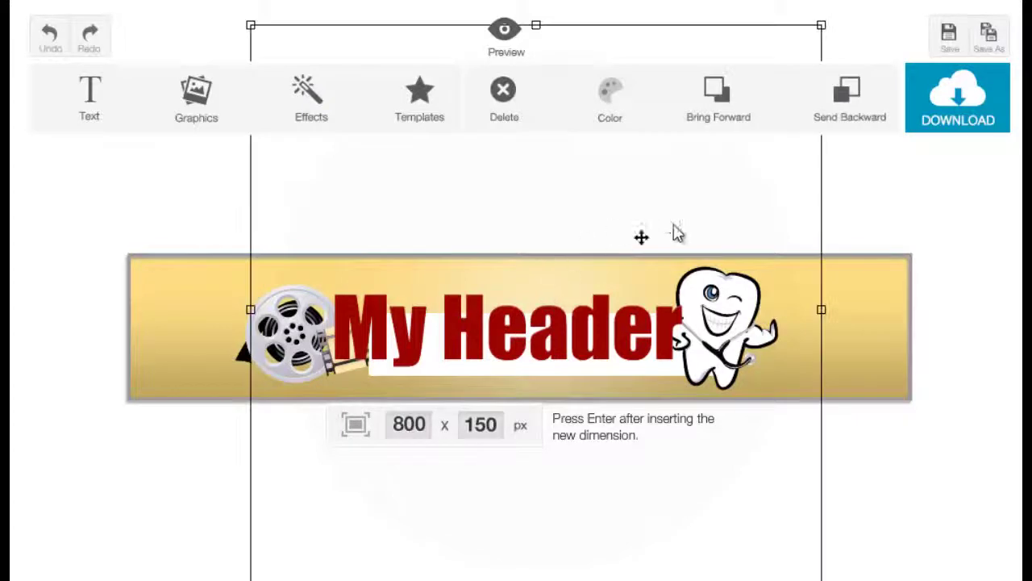
Add the Sunlight effect, center it over the title at the header's upper edge and resize it slightly
click(331, 115)
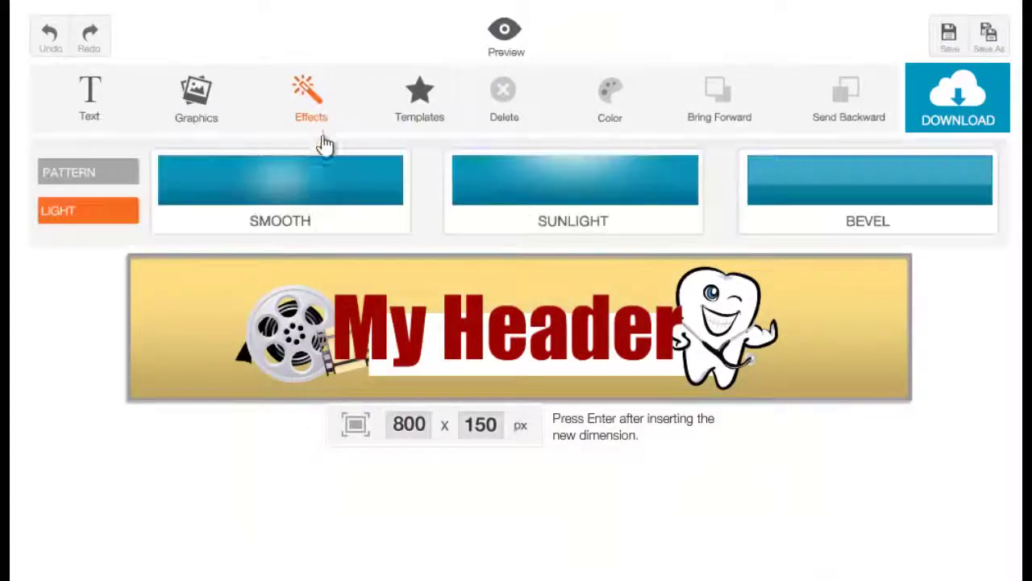
click(530, 229)
click(488, 281)
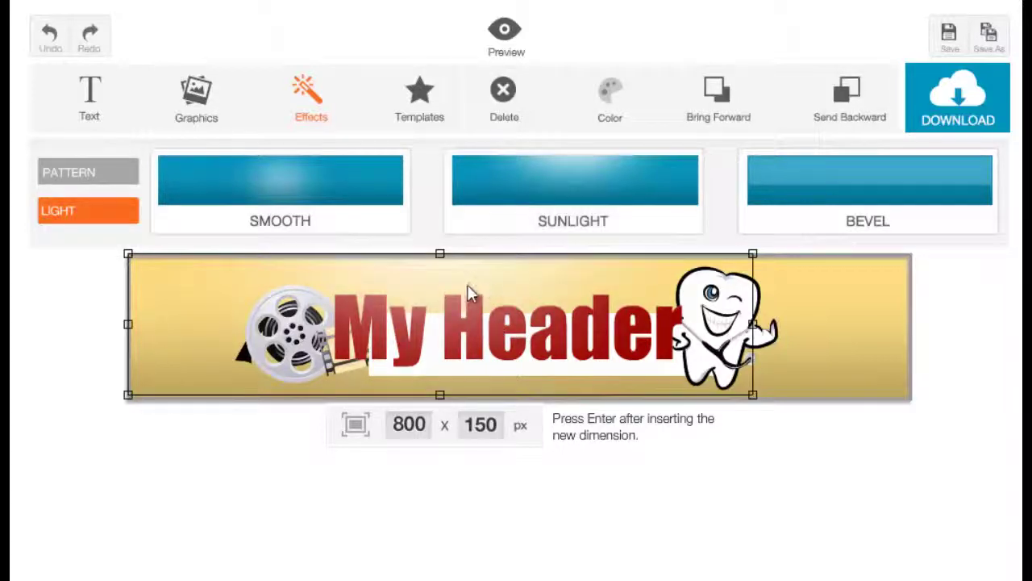
drag(471, 292, 582, 277)
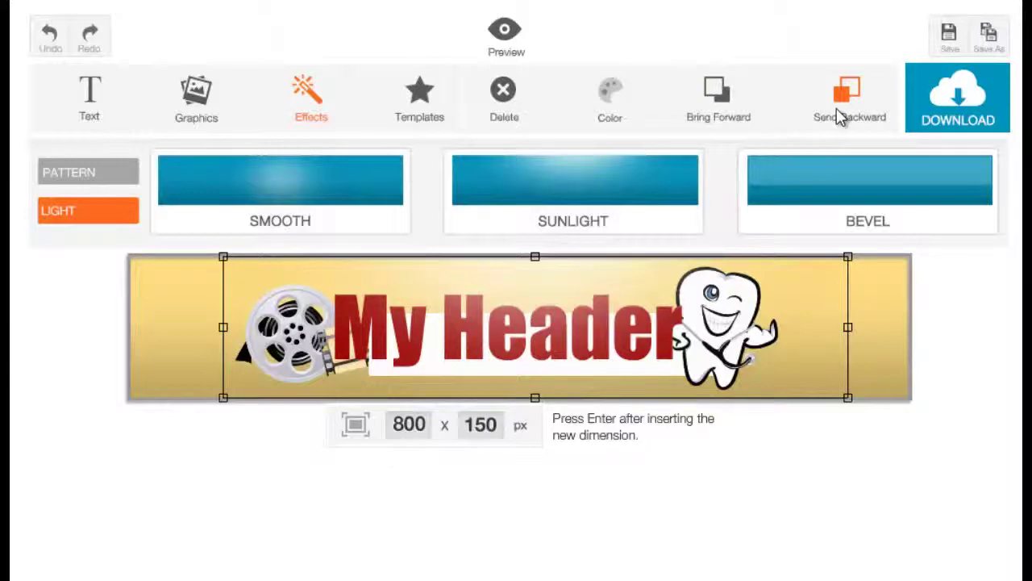
drag(847, 398, 882, 405)
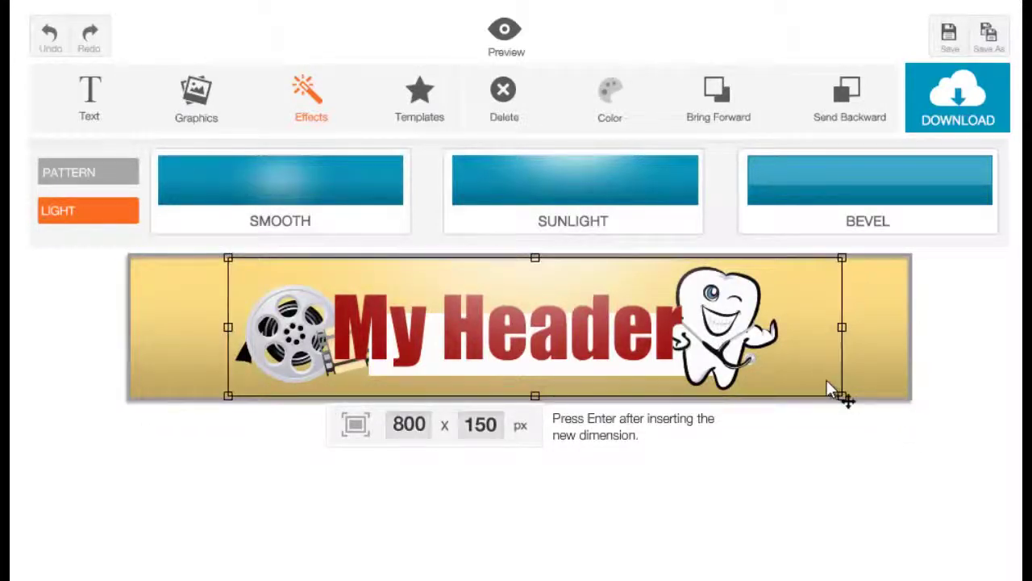
Send the Sunlight effect backward behind the title
click(867, 113)
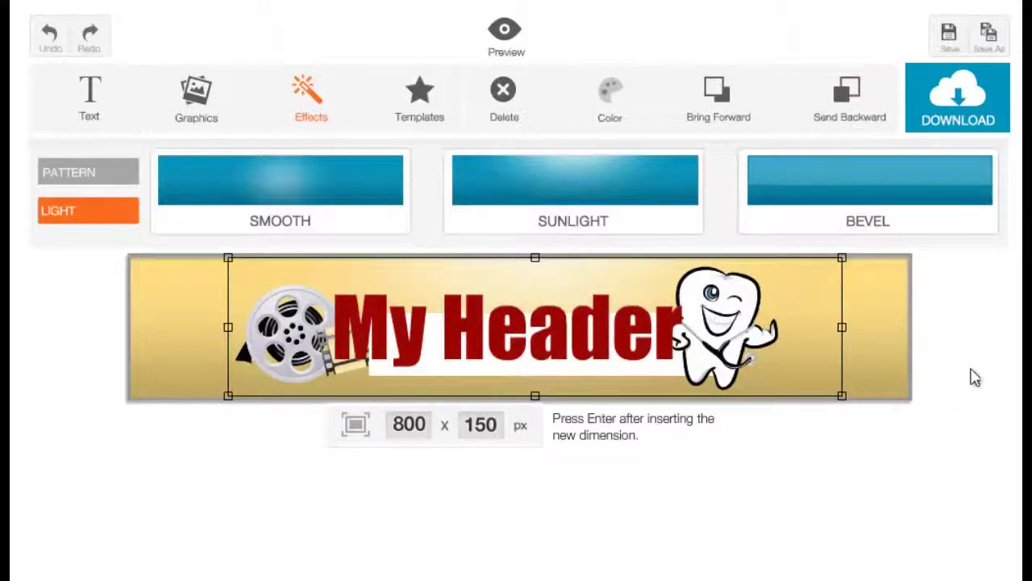
click(881, 393)
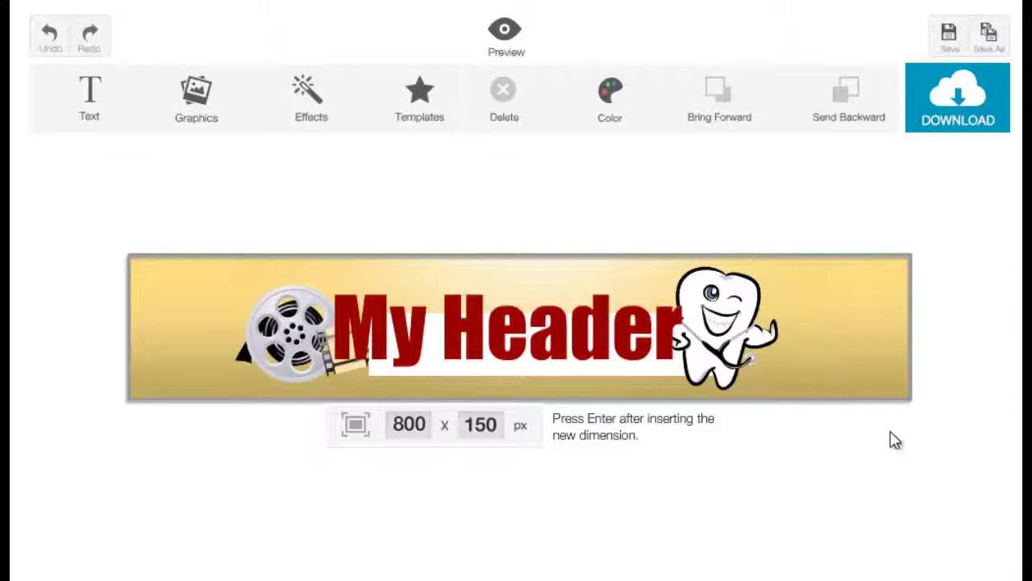
Select the Sunlight effect above the title and delete it from the header
click(617, 290)
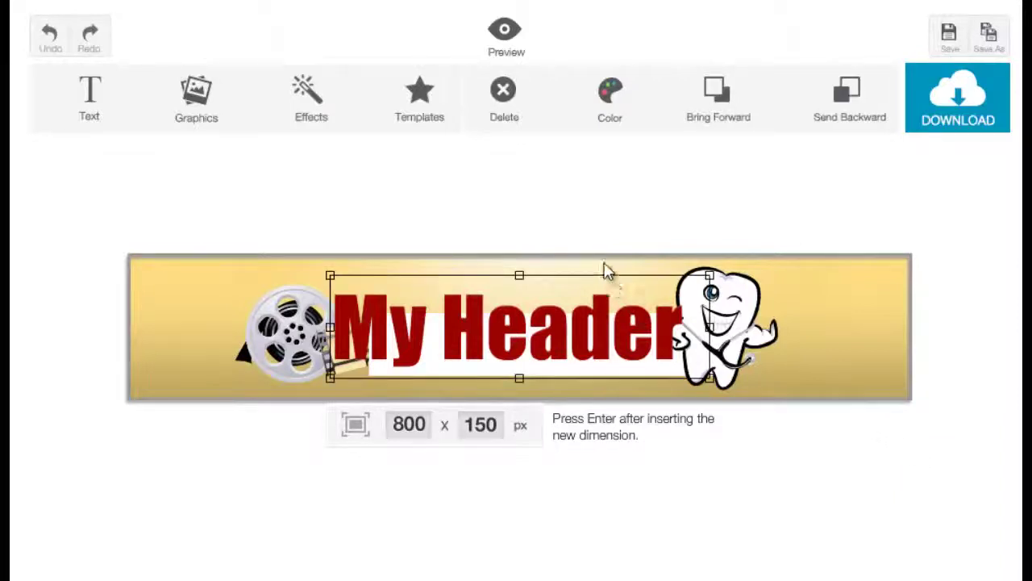
click(608, 271)
click(608, 272)
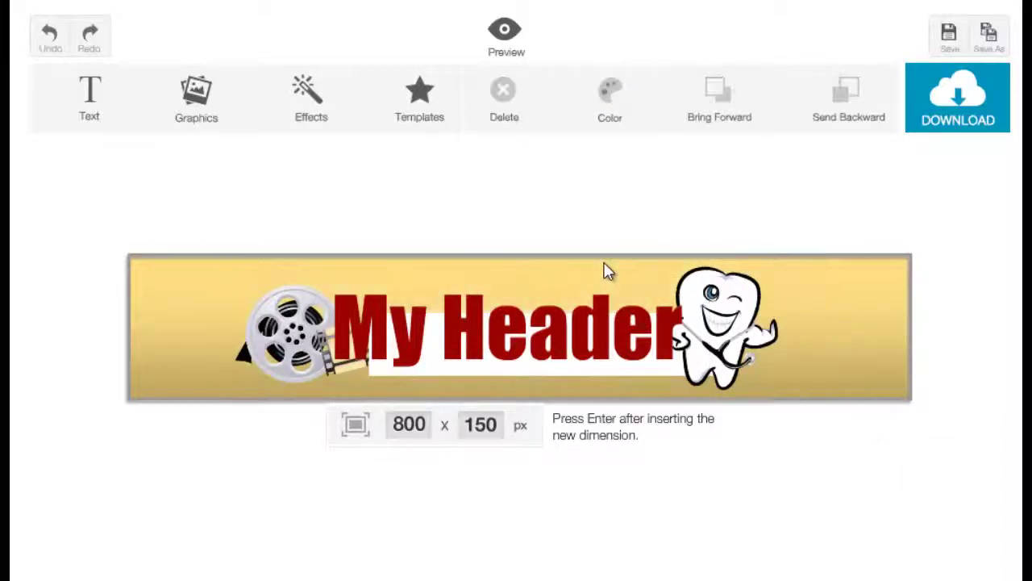
Add the Bevel light effect to the header and keep it level, without rotation
click(316, 90)
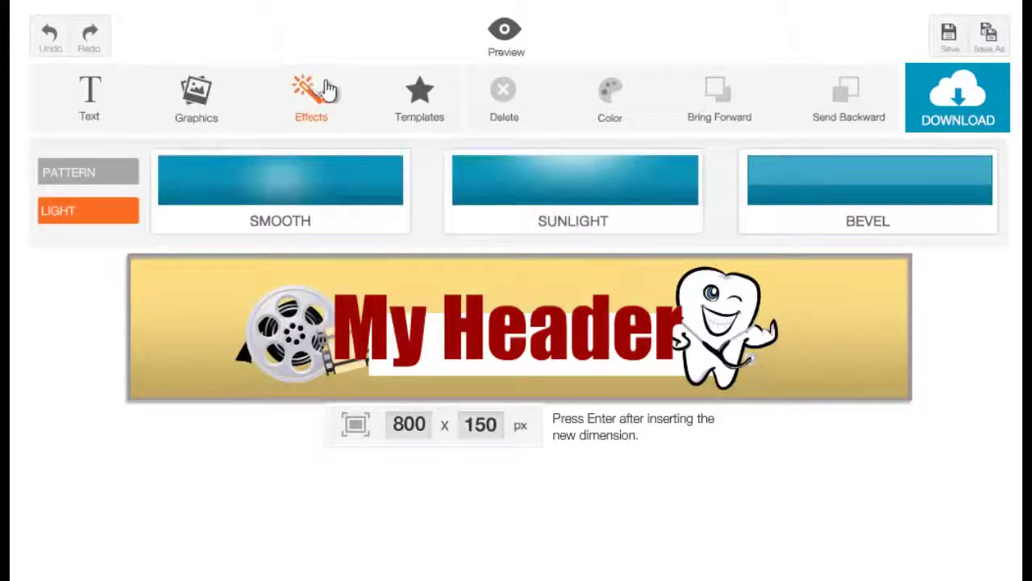
click(891, 211)
click(838, 323)
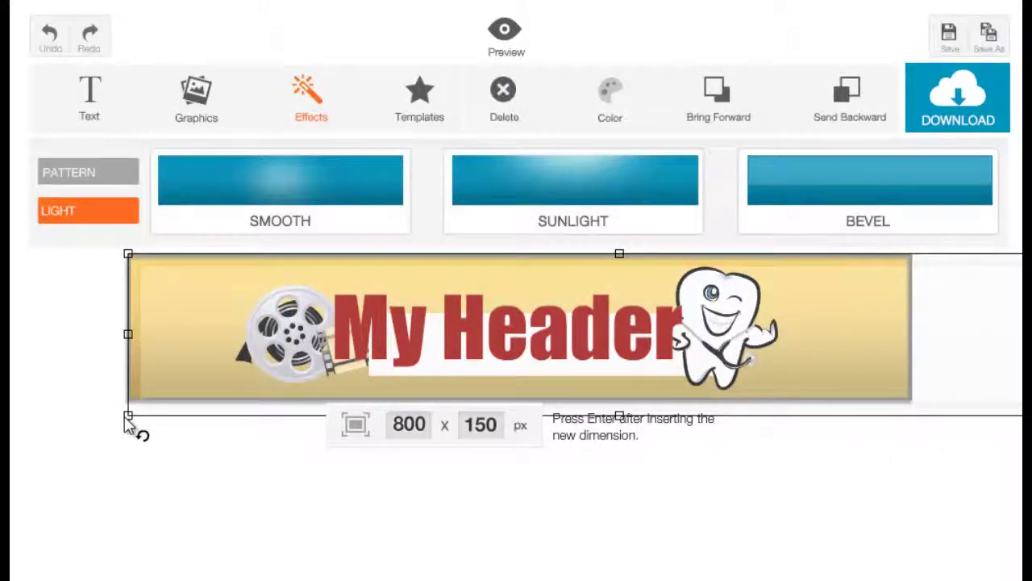
drag(128, 426, 250, 396)
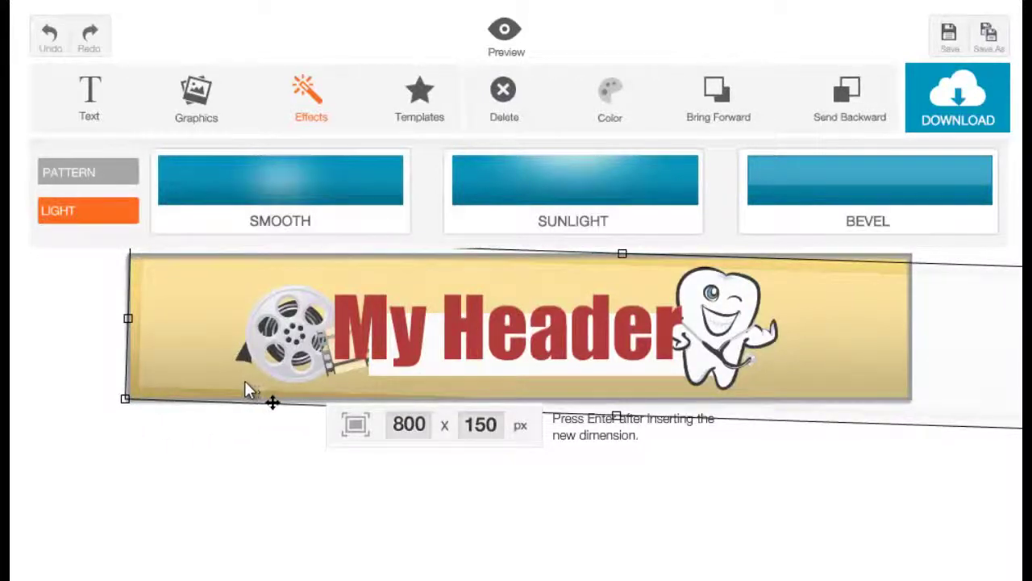
click(171, 418)
click(161, 384)
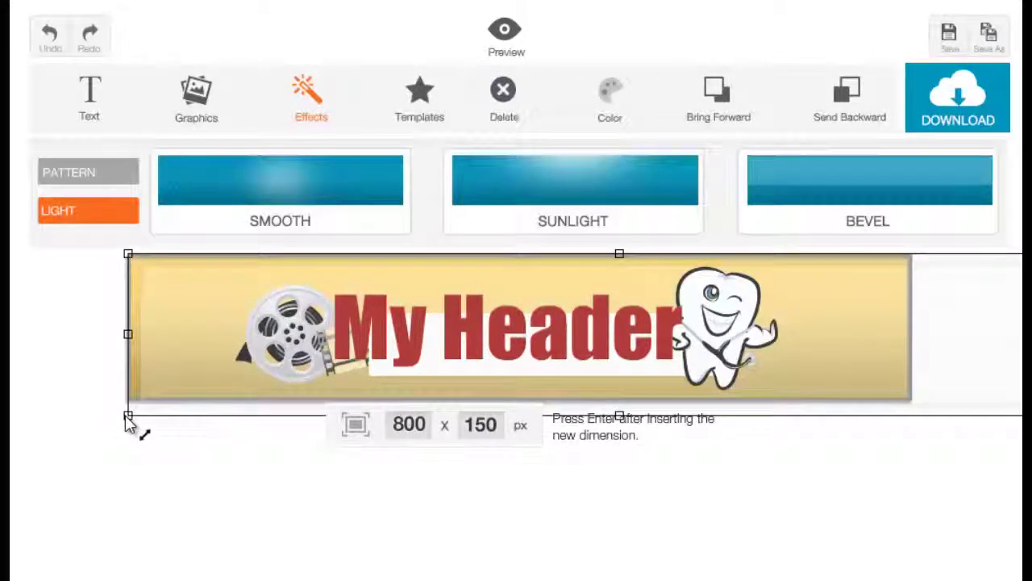
Resize the Bevel effect and place it over the header's upper half, extending past both ends
drag(128, 421, 318, 403)
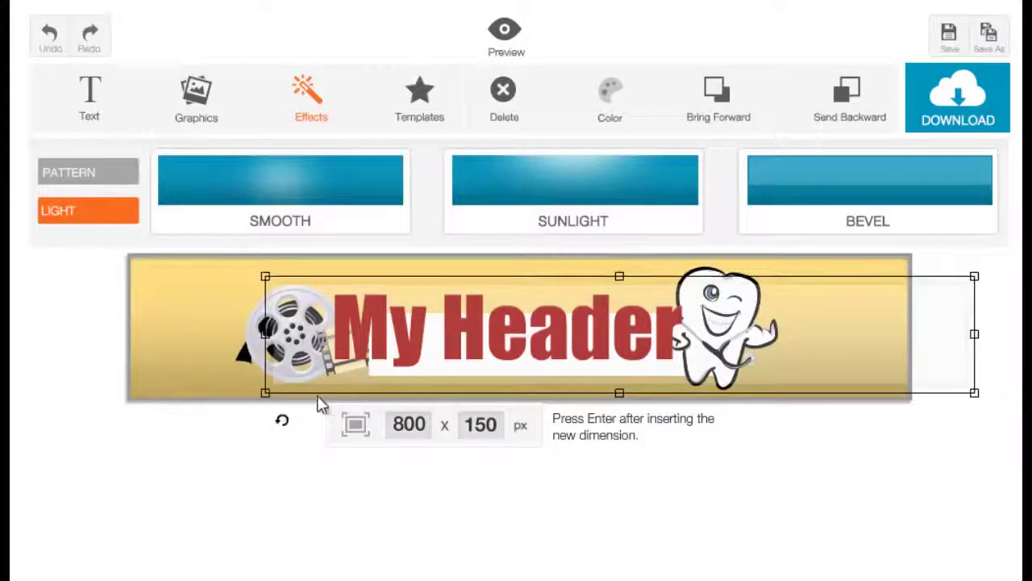
drag(881, 371, 730, 302)
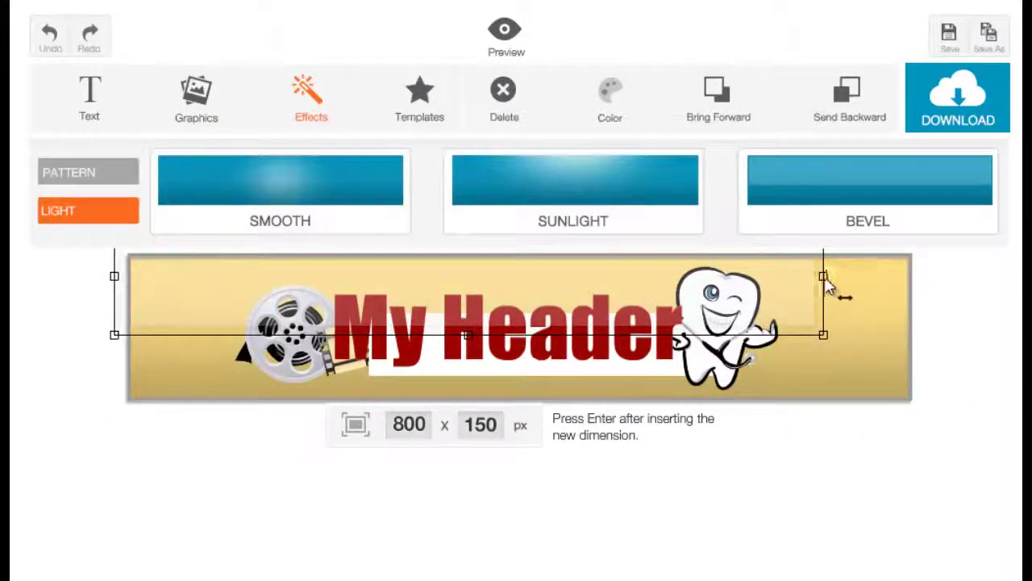
mouse_move(823, 278)
mouse_down()
mouse_move(908, 279)
mouse_move(824, 285)
mouse_up()
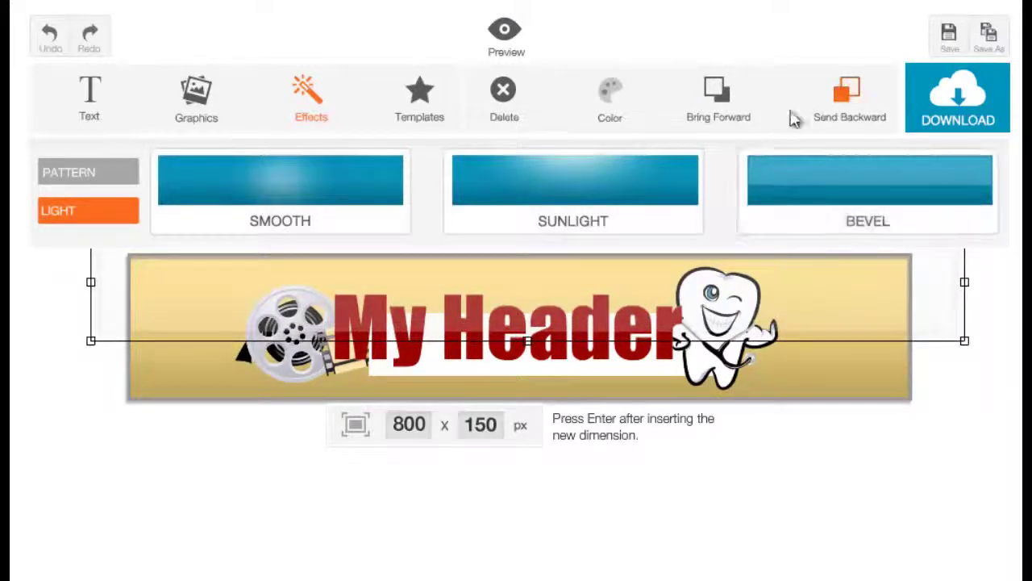
Send the Bevel effect backward behind the title and graphics, and deselect it
click(853, 116)
click(852, 117)
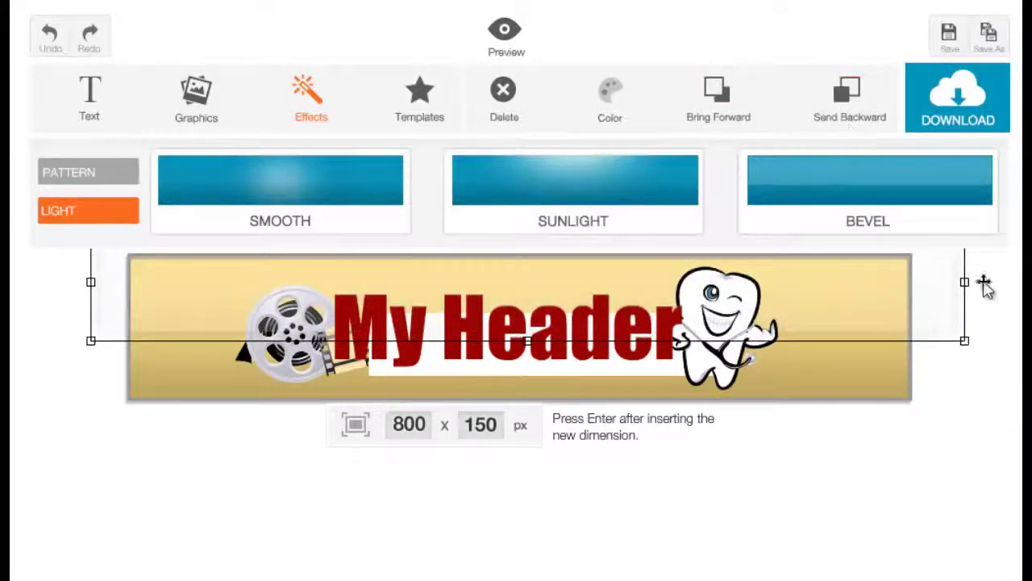
click(896, 359)
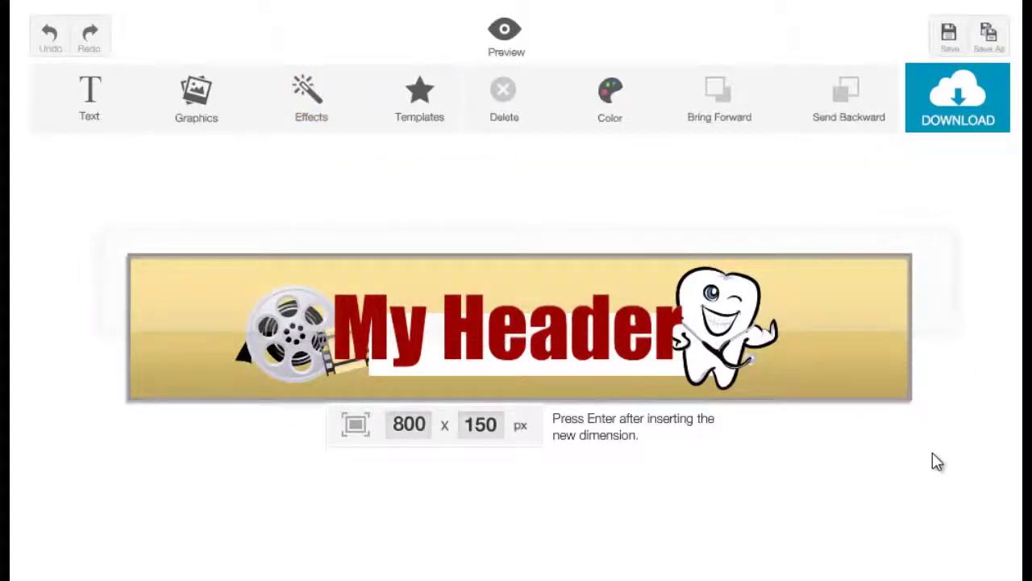
click(888, 258)
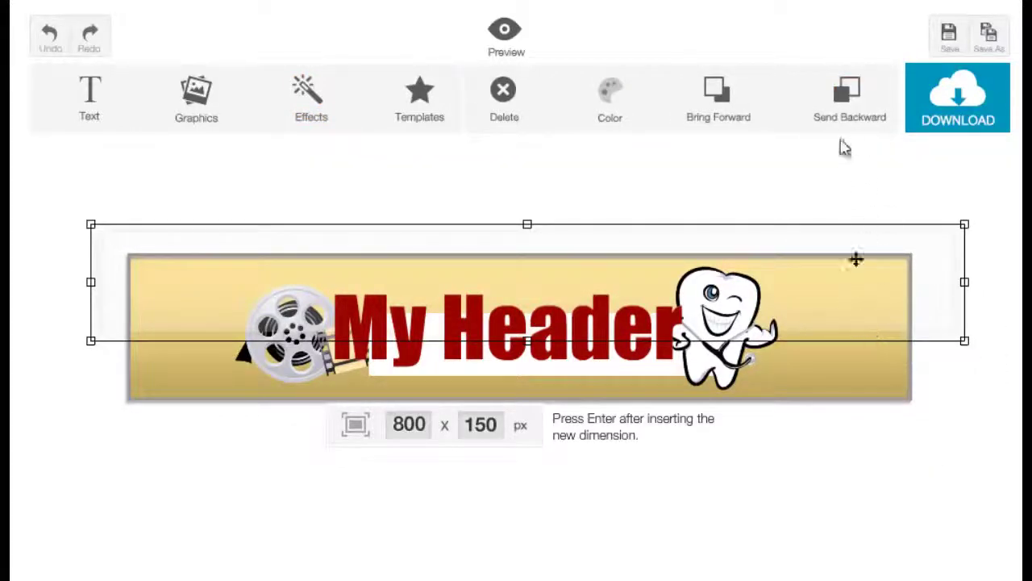
click(830, 367)
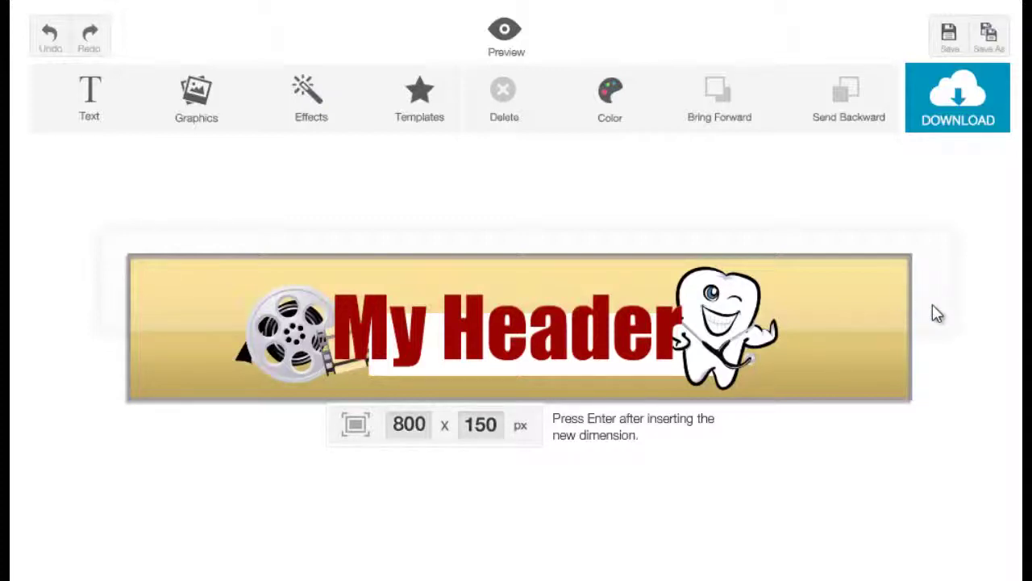
click(315, 95)
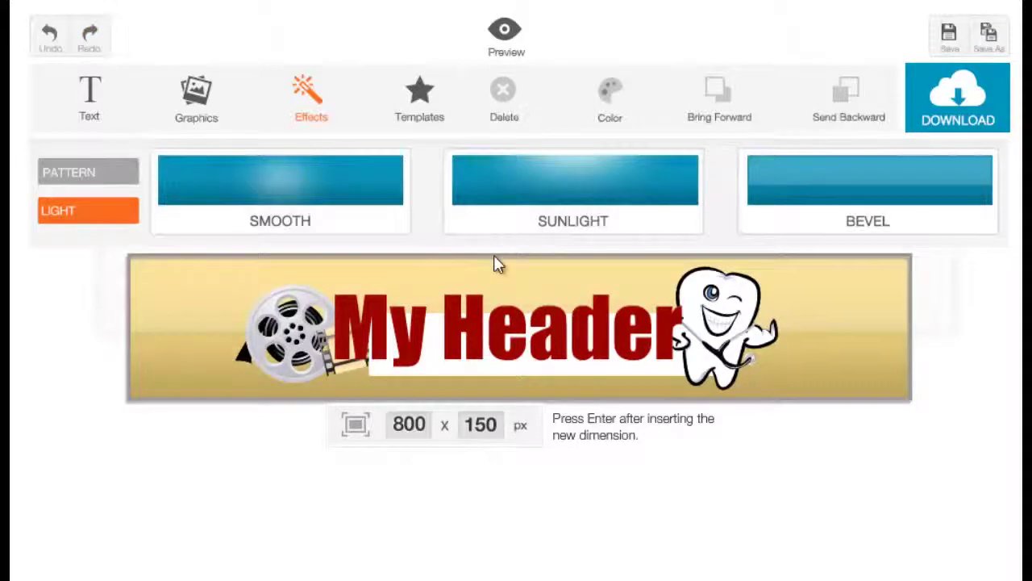
click(840, 351)
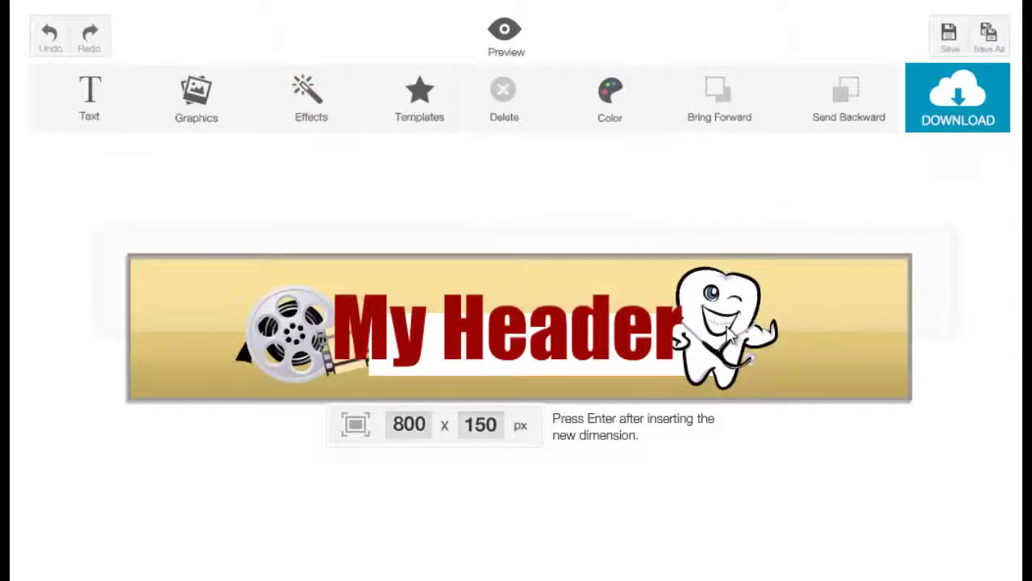
Move the tooth graphic away from the title to clear the white bar, and delete the bar
click(654, 375)
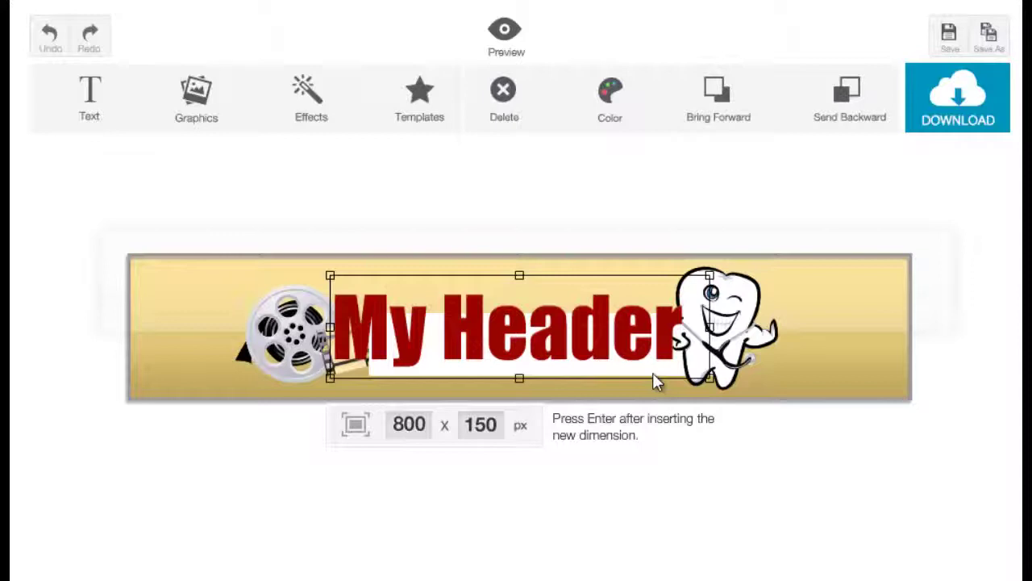
drag(577, 371, 582, 382)
click(665, 374)
click(736, 339)
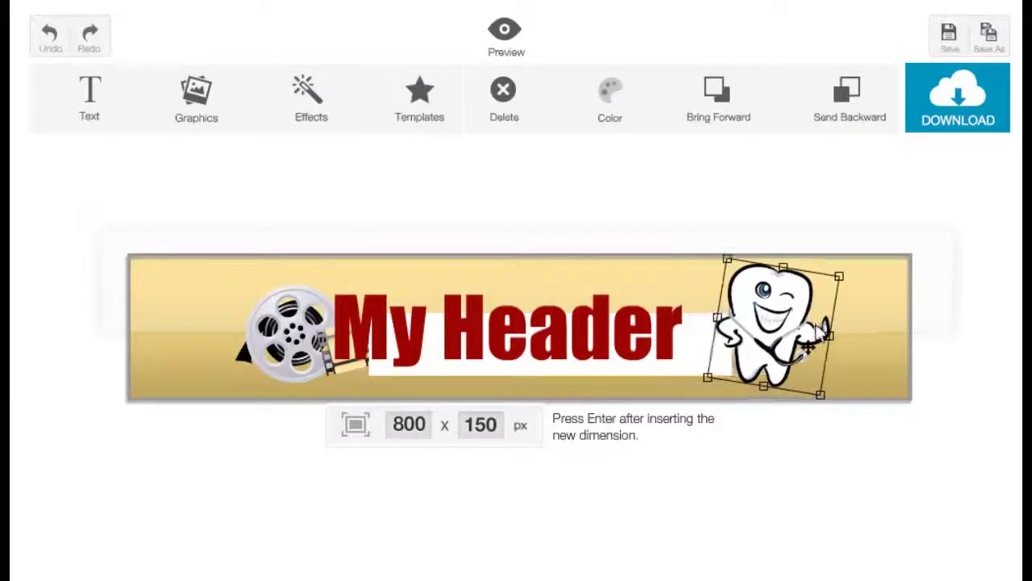
click(715, 367)
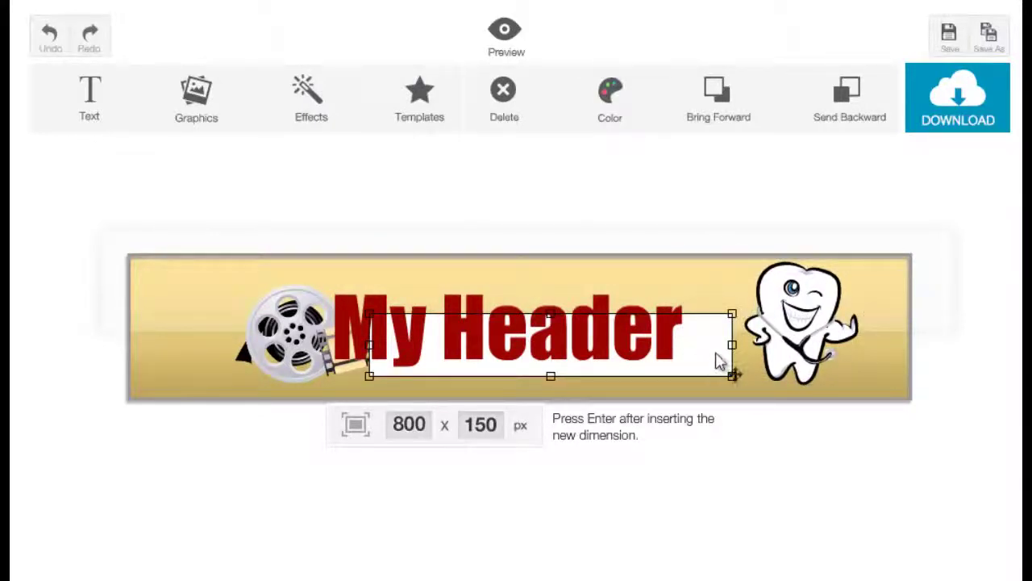
click(515, 110)
Move the tooth graphic back against the end of the title and preview the finished header
click(824, 364)
drag(825, 365, 750, 372)
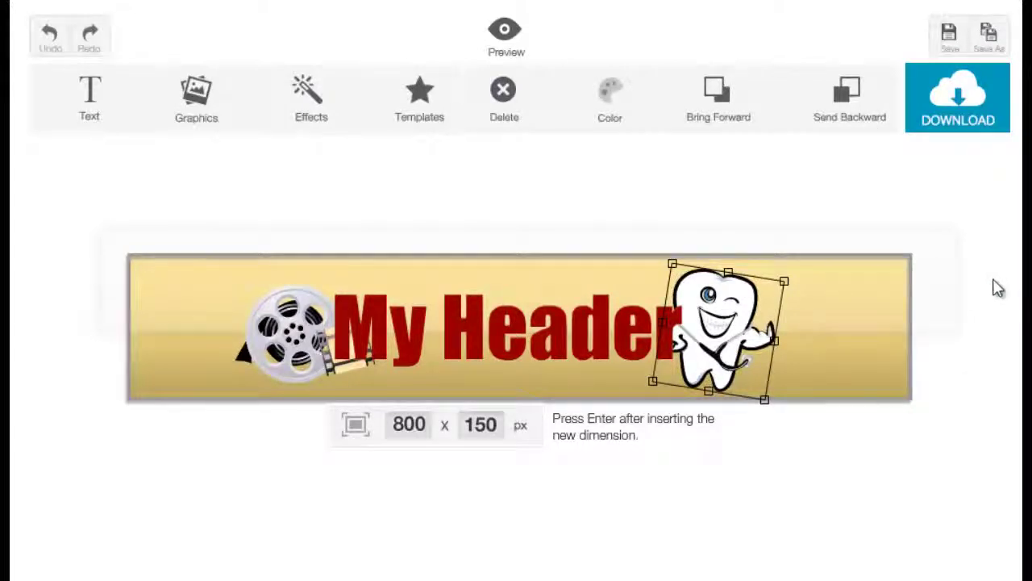
click(524, 50)
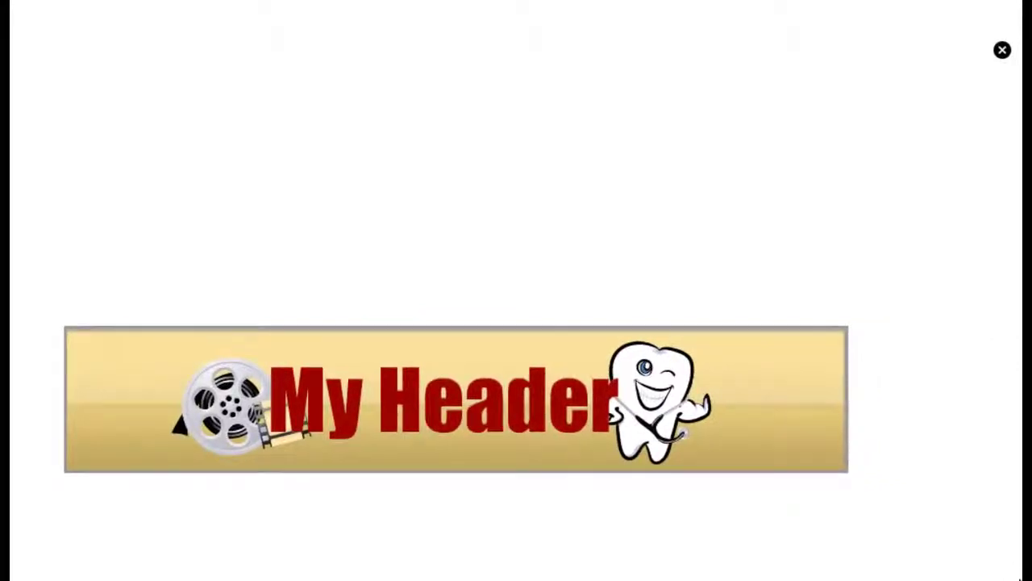
click(1002, 52)
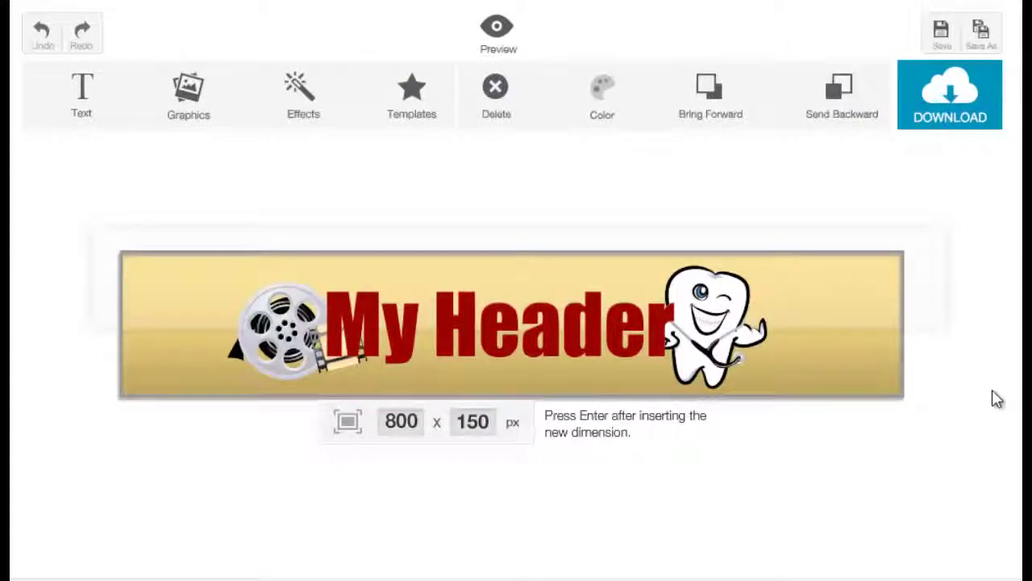
Save the header project under the name "My HEad"
click(941, 37)
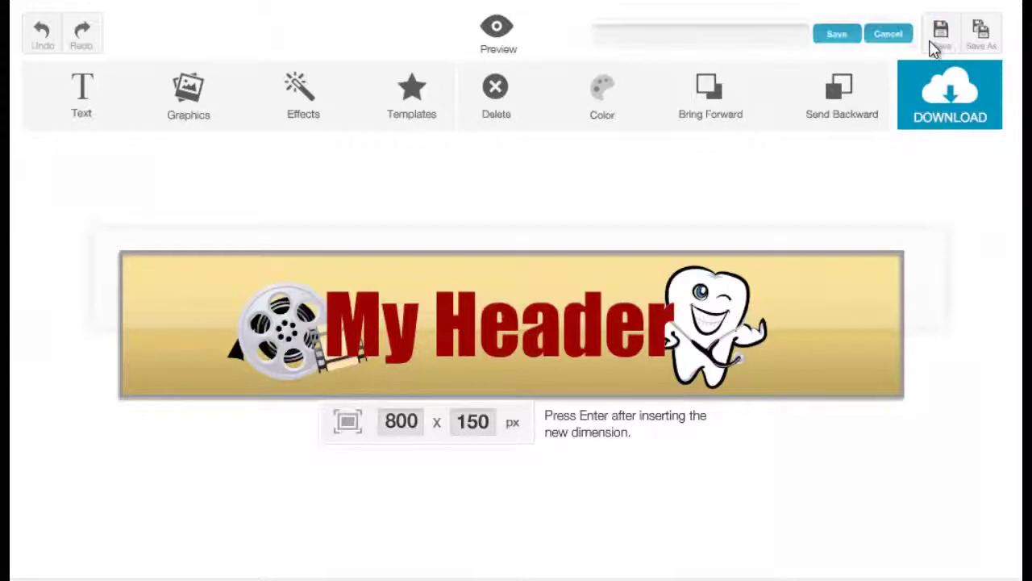
click(653, 29)
text(My)
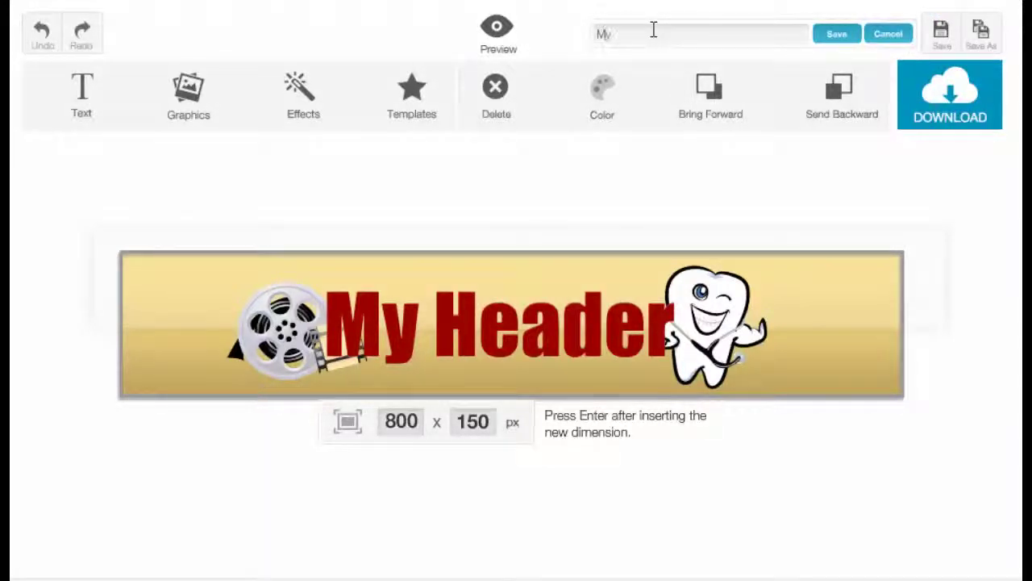
text( HEad)
click(824, 36)
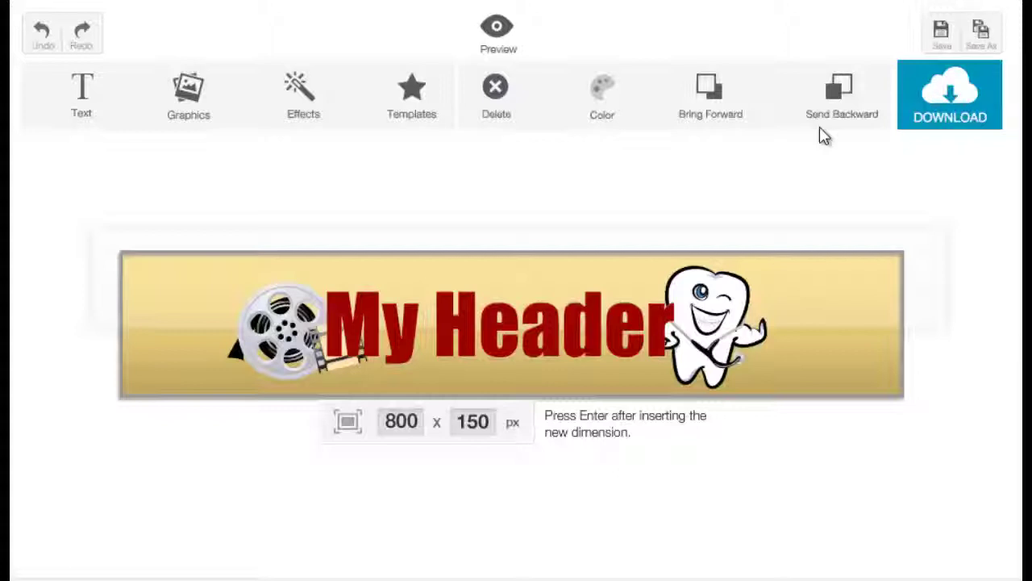
Save a copy of the header project as "my header 2"
click(991, 39)
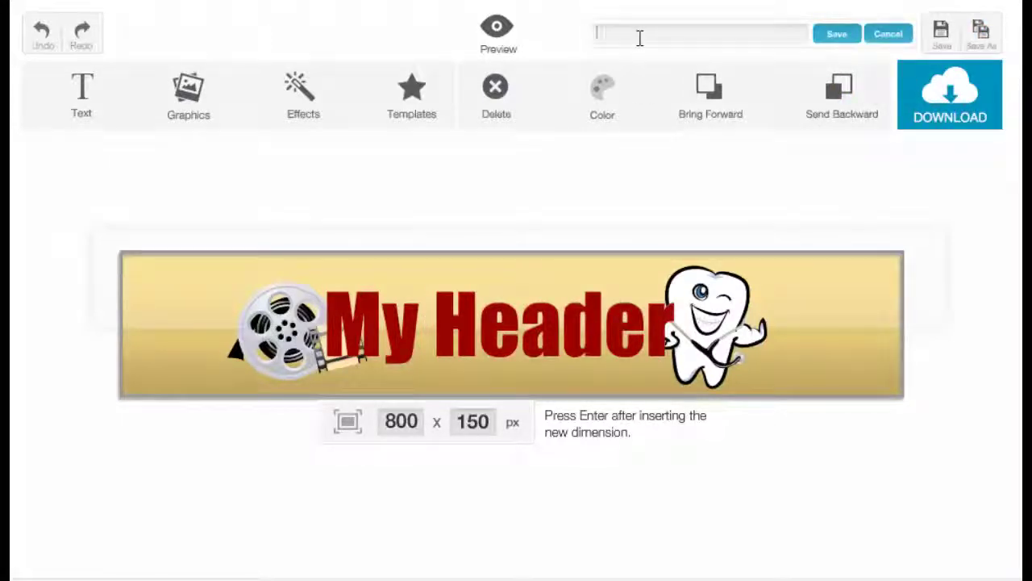
text(my header 2)
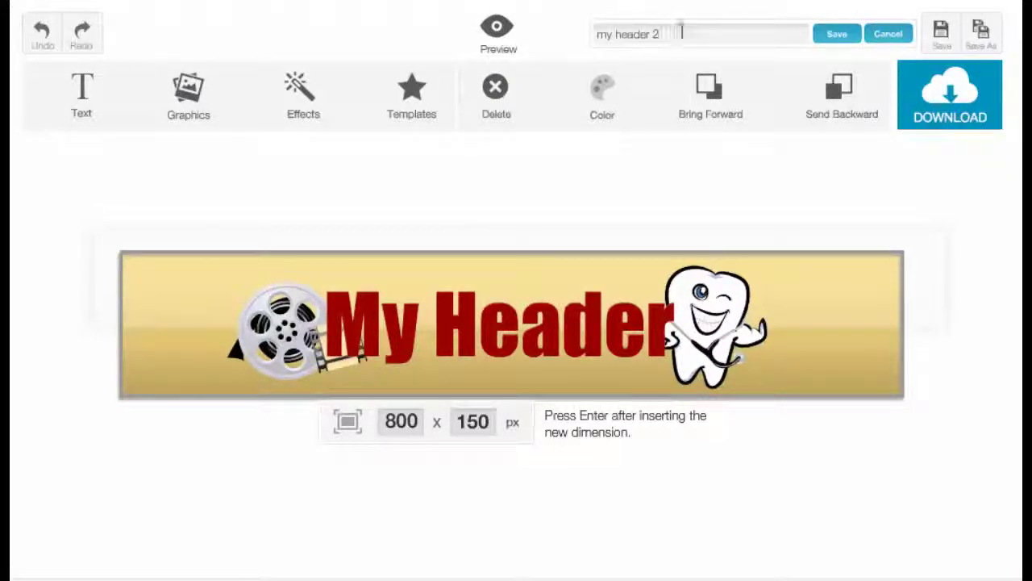
click(821, 37)
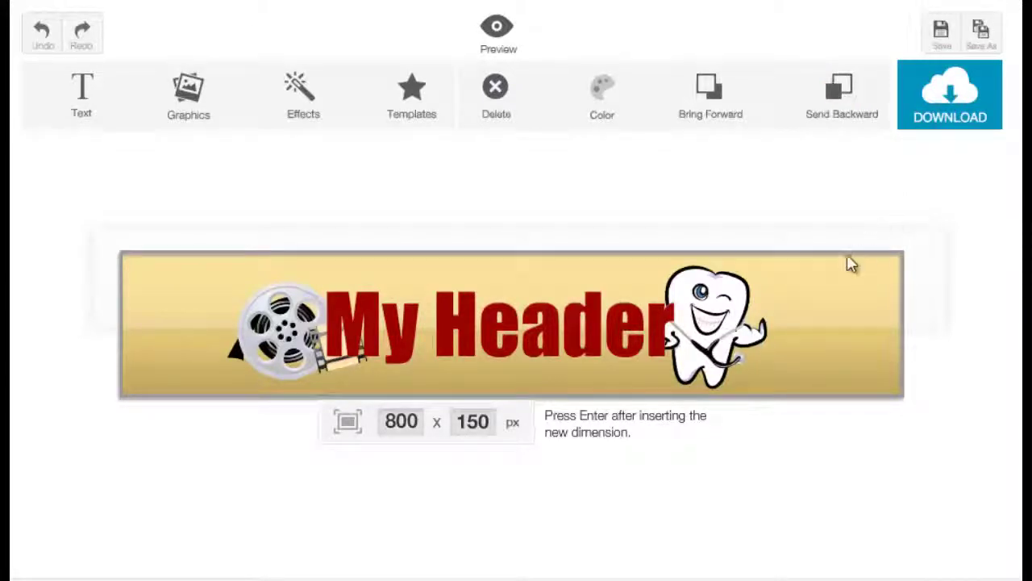
Download the header as a PNG image named "my sample header" into New folder
click(936, 129)
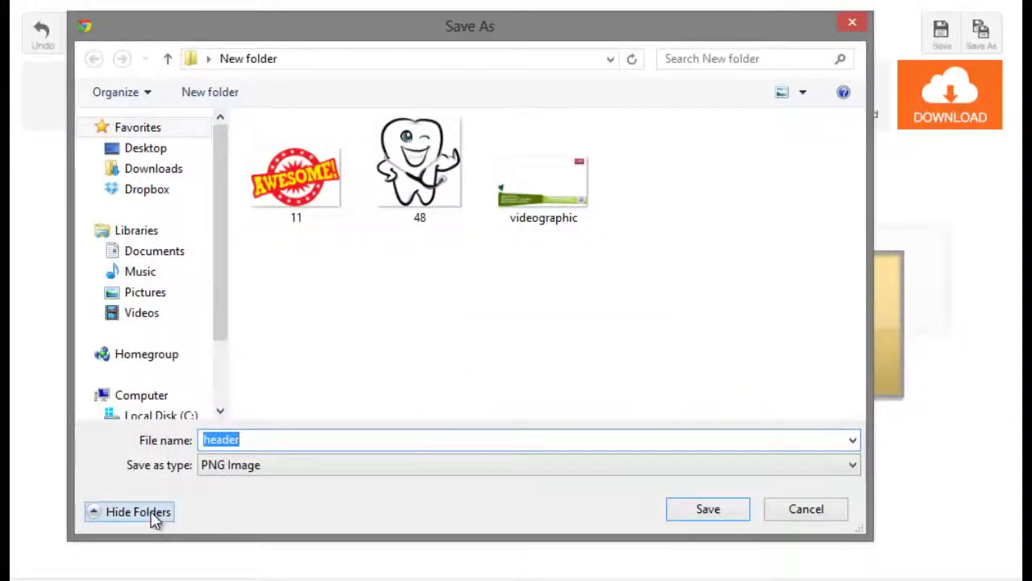
text(my s)
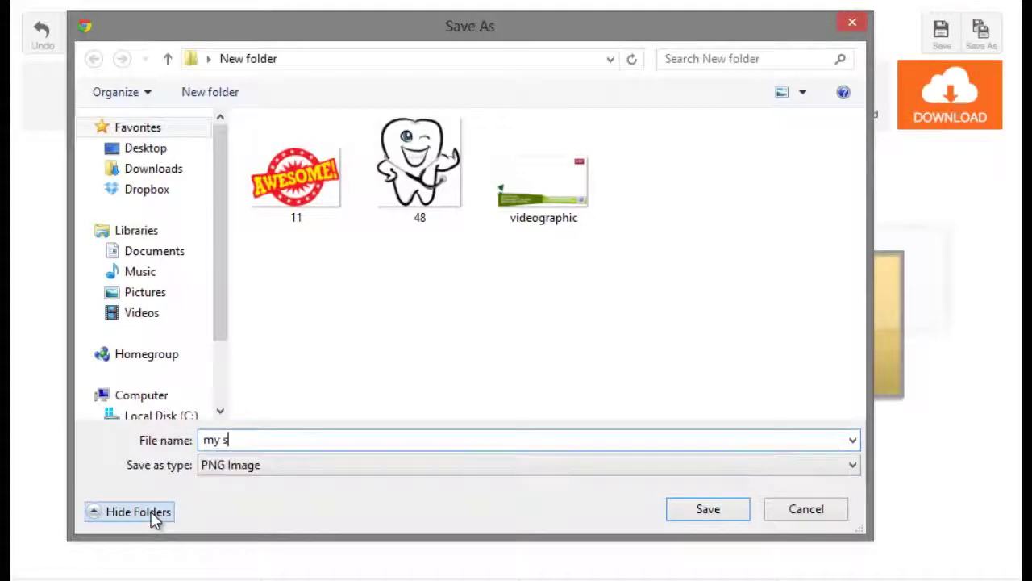
text(ample header)
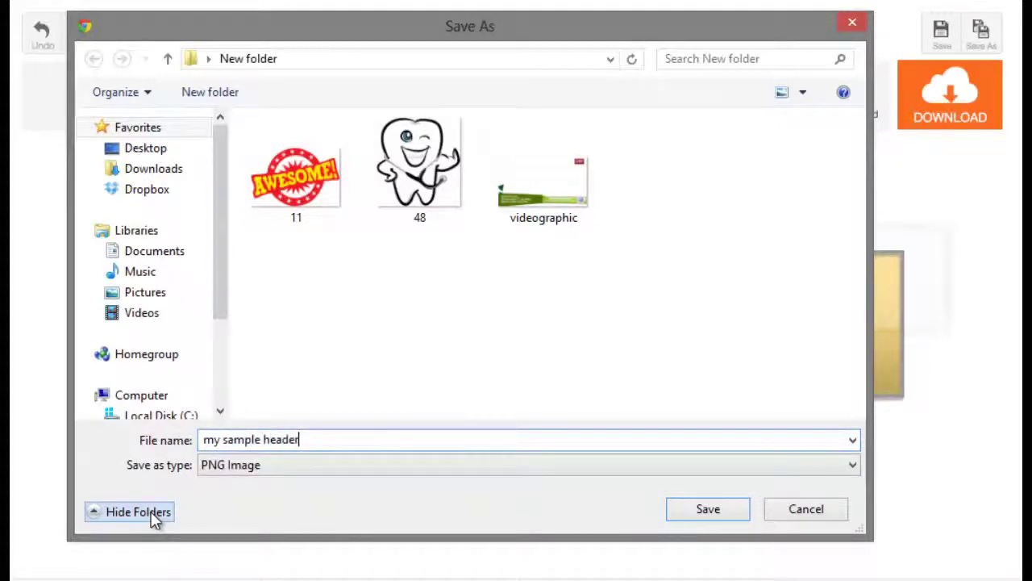
click(717, 513)
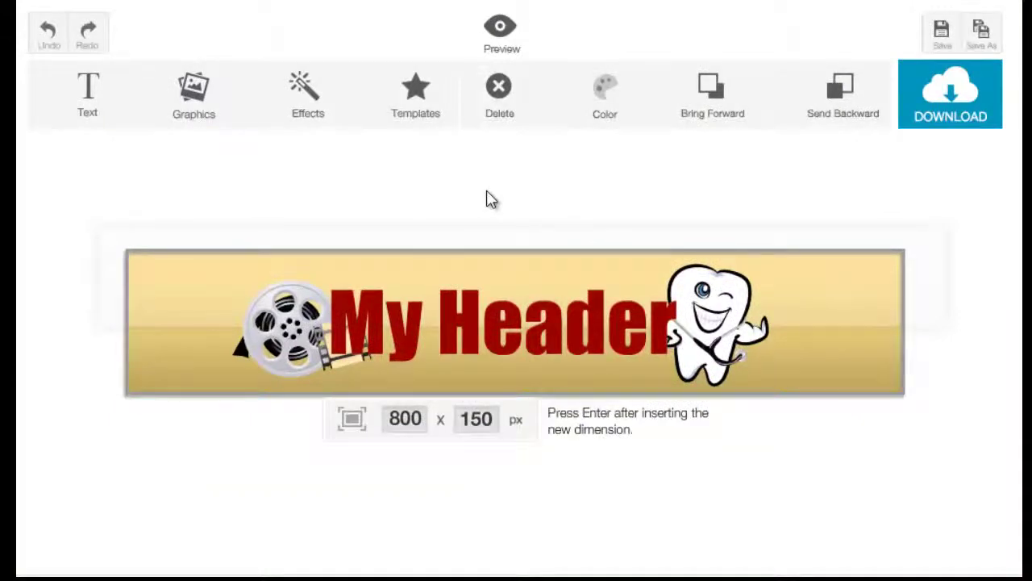
Browse the templates to the end of the collection and load the yellow "TAXI New-York" header template
click(420, 105)
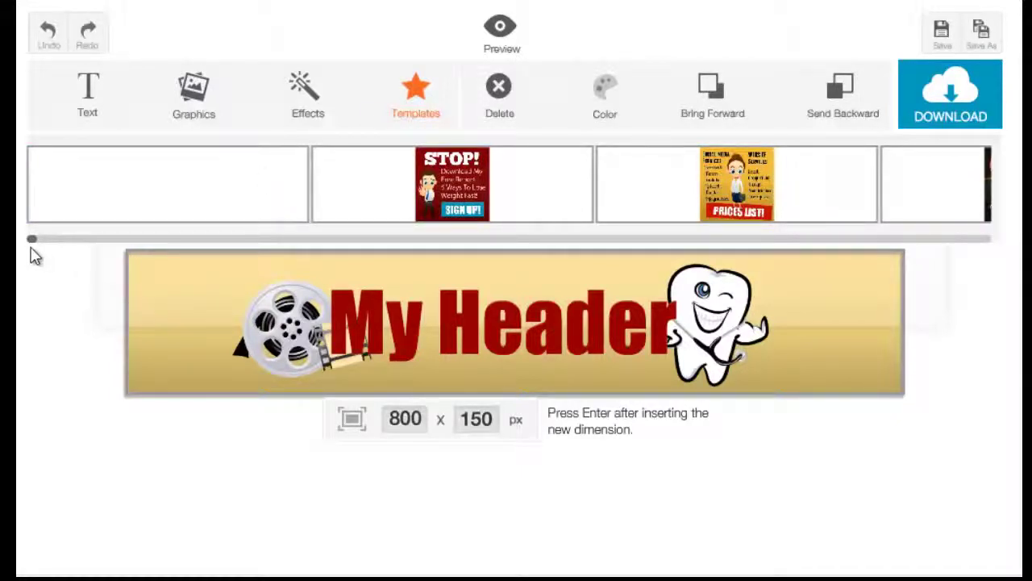
drag(31, 240, 39, 241)
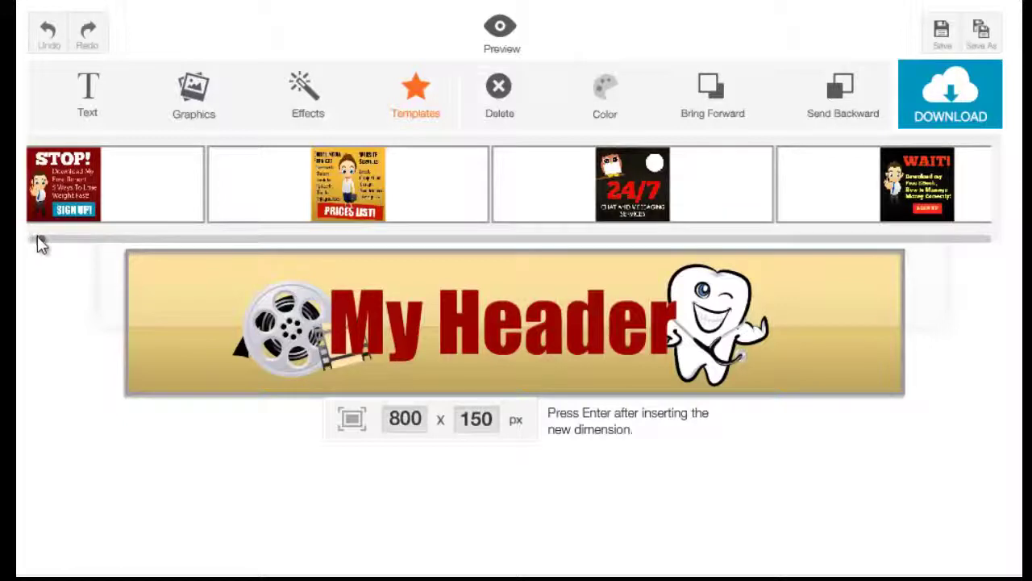
drag(37, 238, 994, 265)
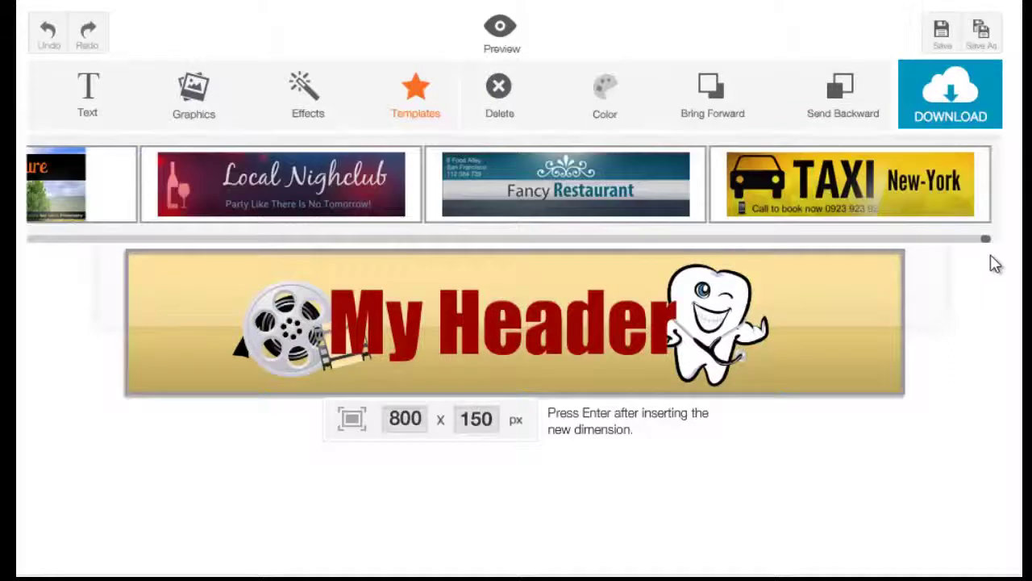
click(955, 222)
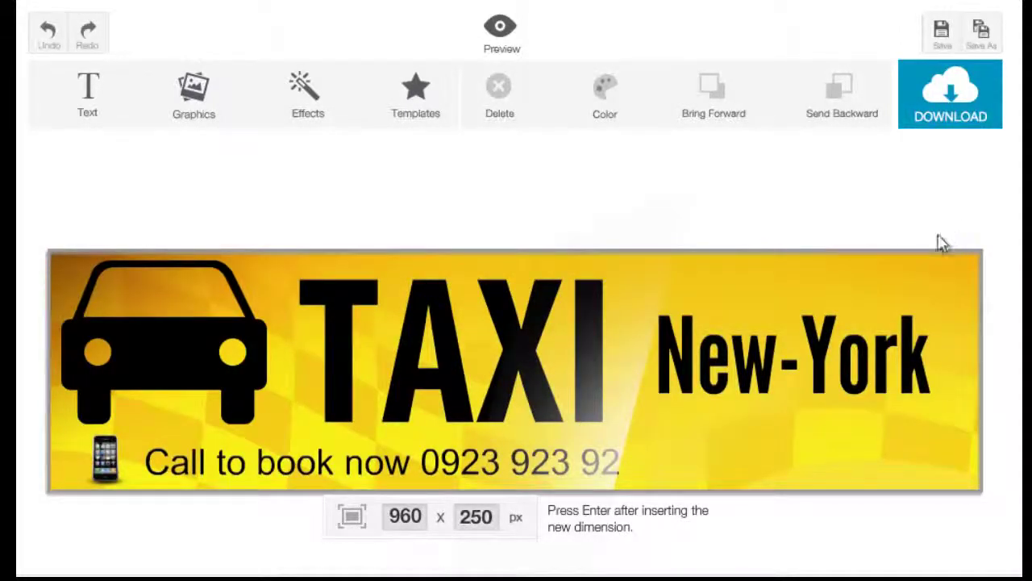
Replace the "New-York" text in the taxi header with "L.A."
click(853, 387)
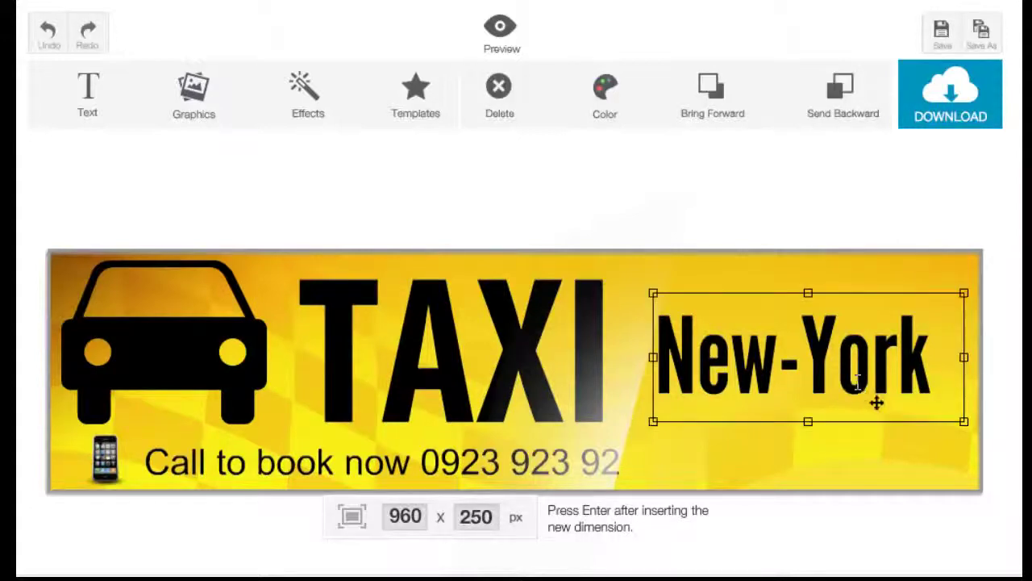
double_click(857, 384)
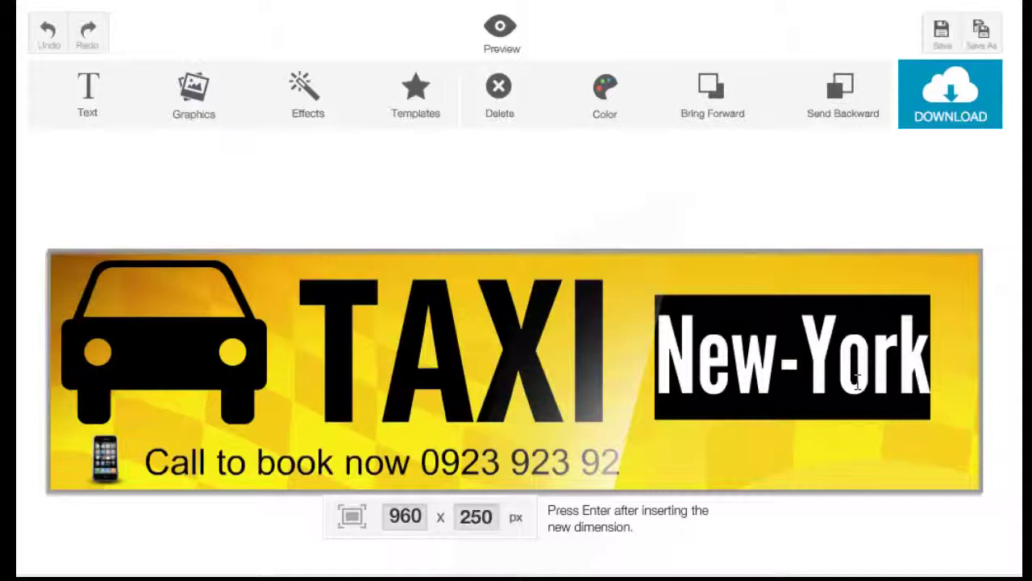
text(LA)
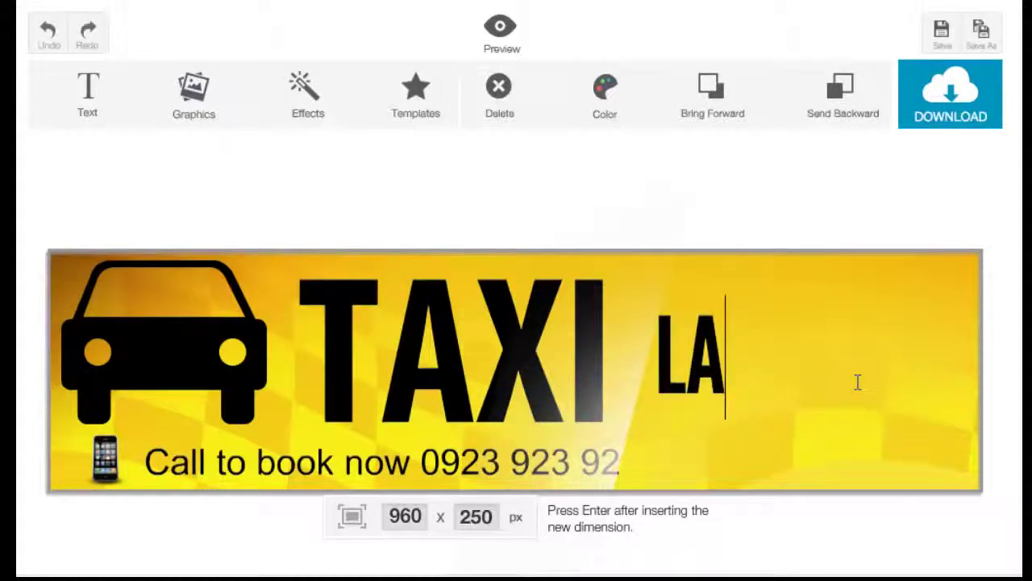
key(BackSpace)
text(.A.)
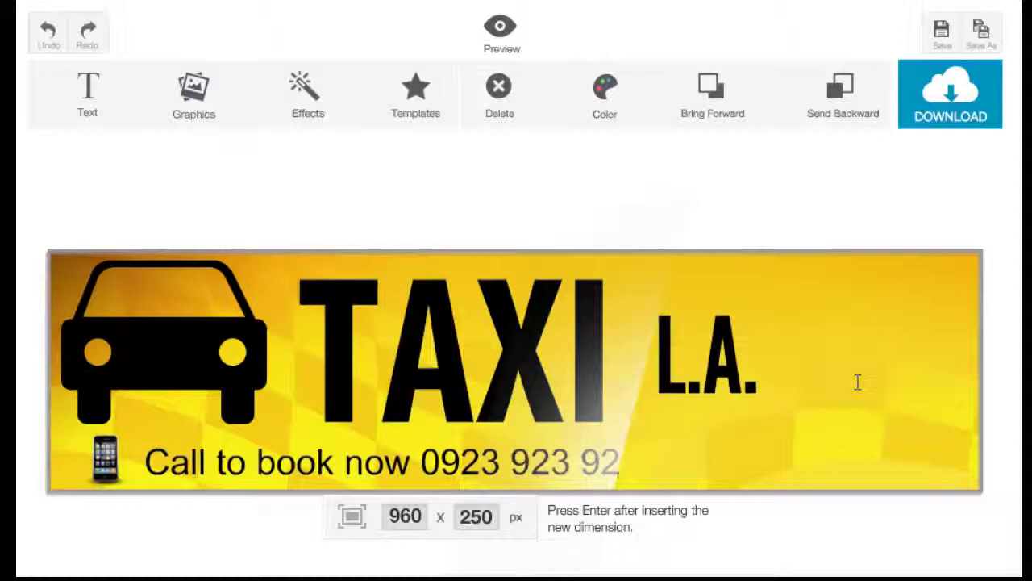
Tilt the car graphic slightly counterclockwise and enlarge the phone graphic beside the booking line
click(208, 359)
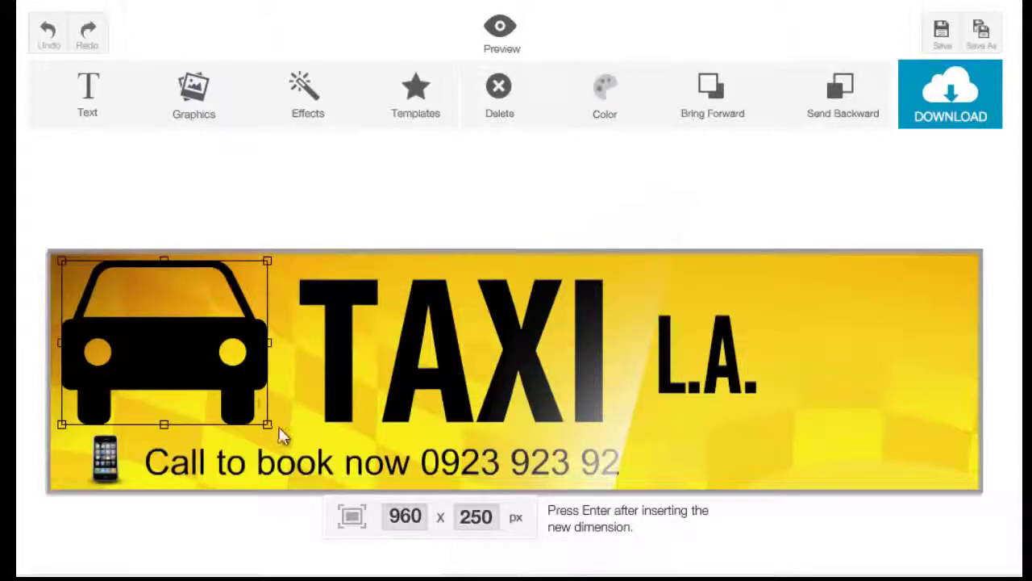
drag(269, 425, 306, 429)
click(125, 459)
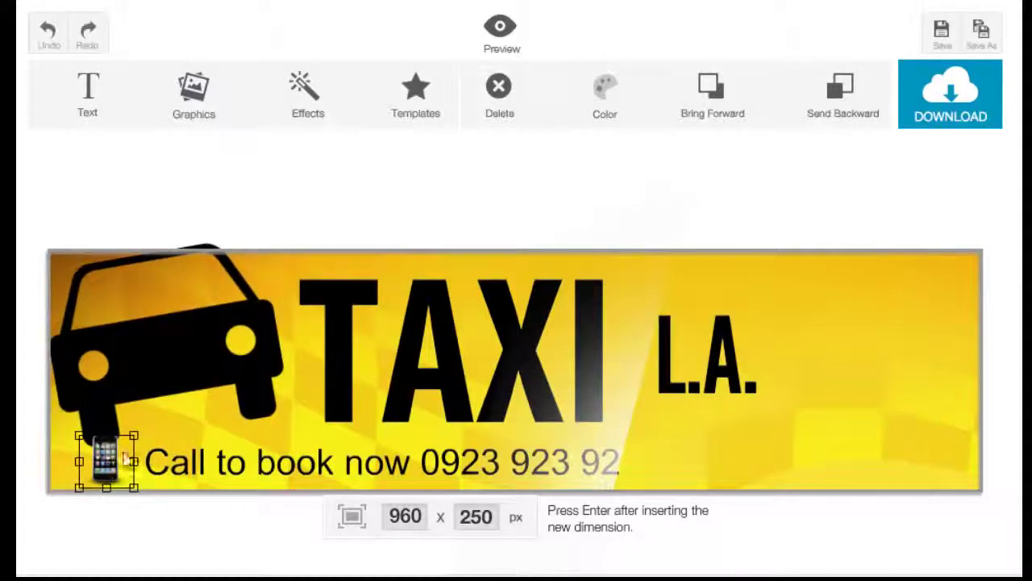
drag(129, 434, 163, 417)
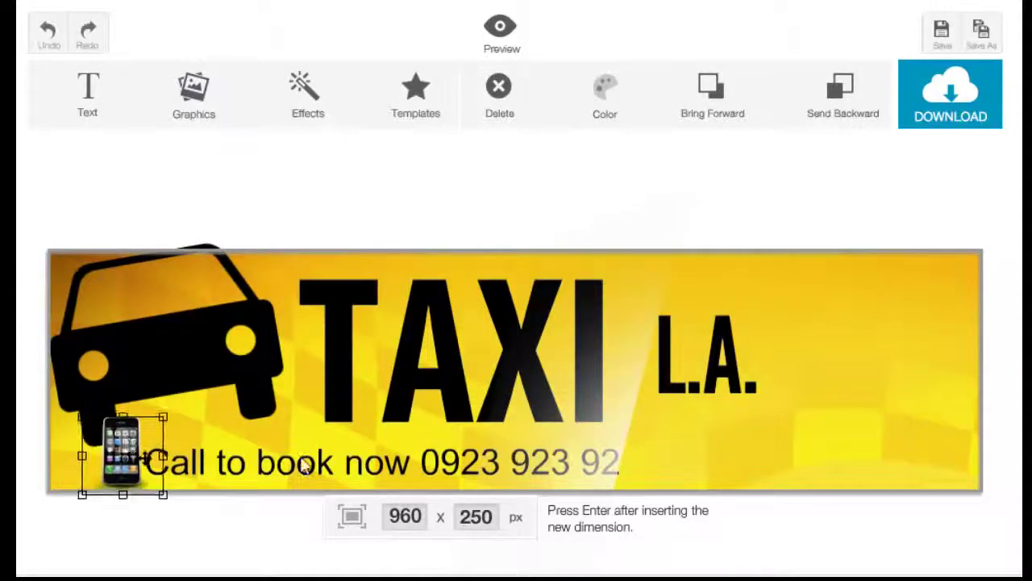
click(523, 439)
click(748, 408)
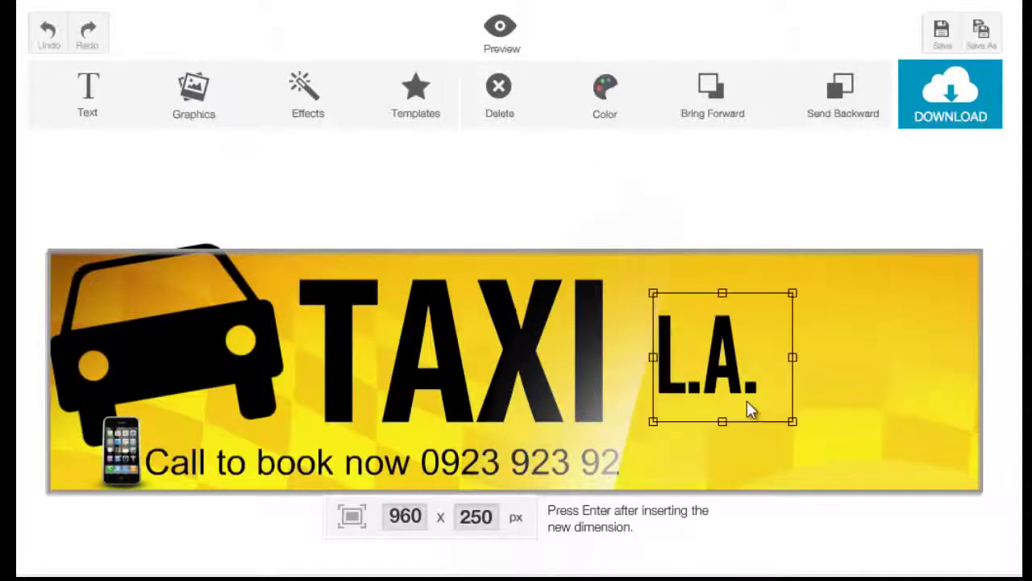
click(823, 465)
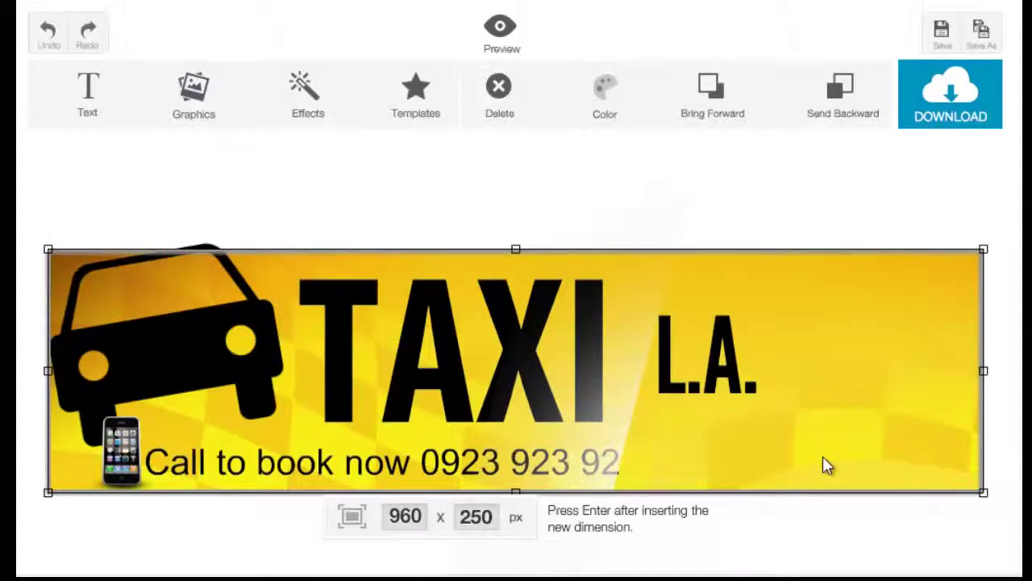
Load the "Professional Taxi Services – Want Taxi?" template and select the yellow band behind its headline
click(425, 121)
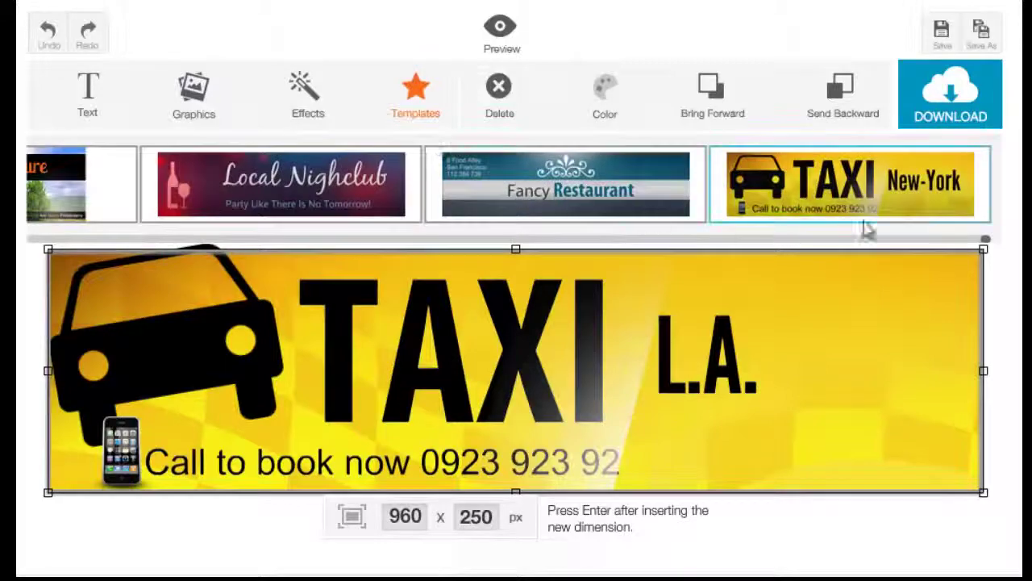
drag(986, 241, 542, 244)
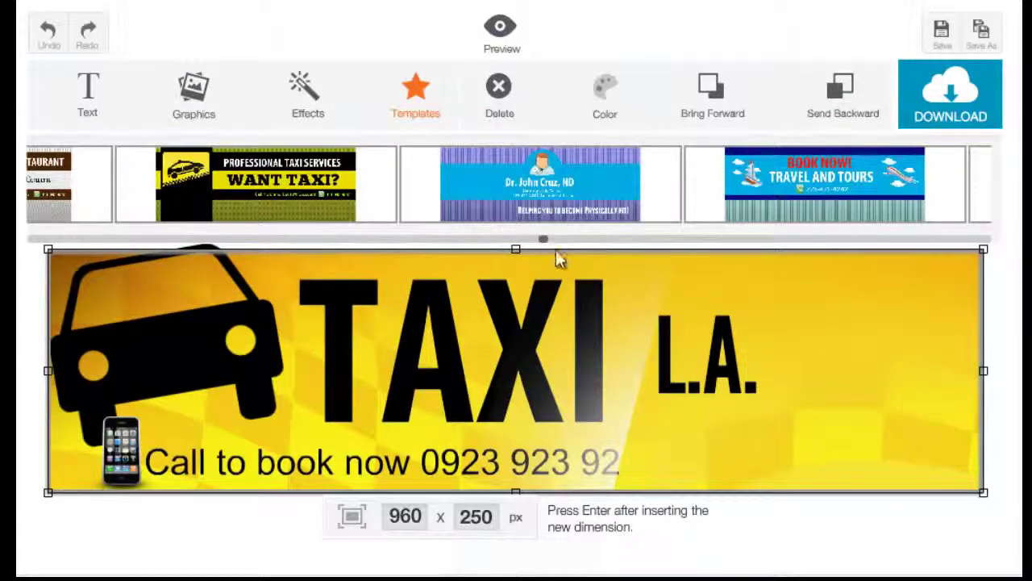
click(287, 215)
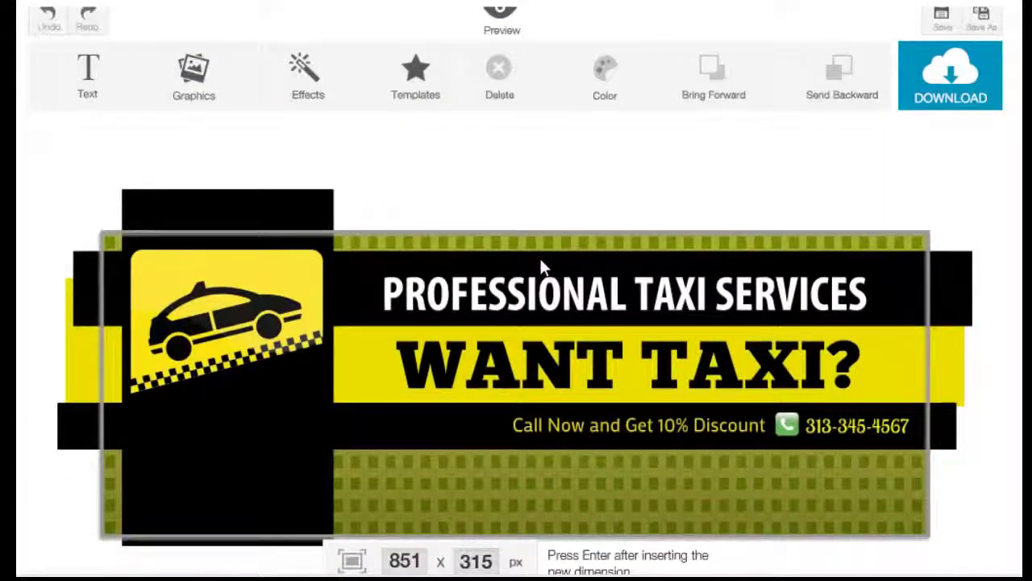
click(553, 292)
click(625, 363)
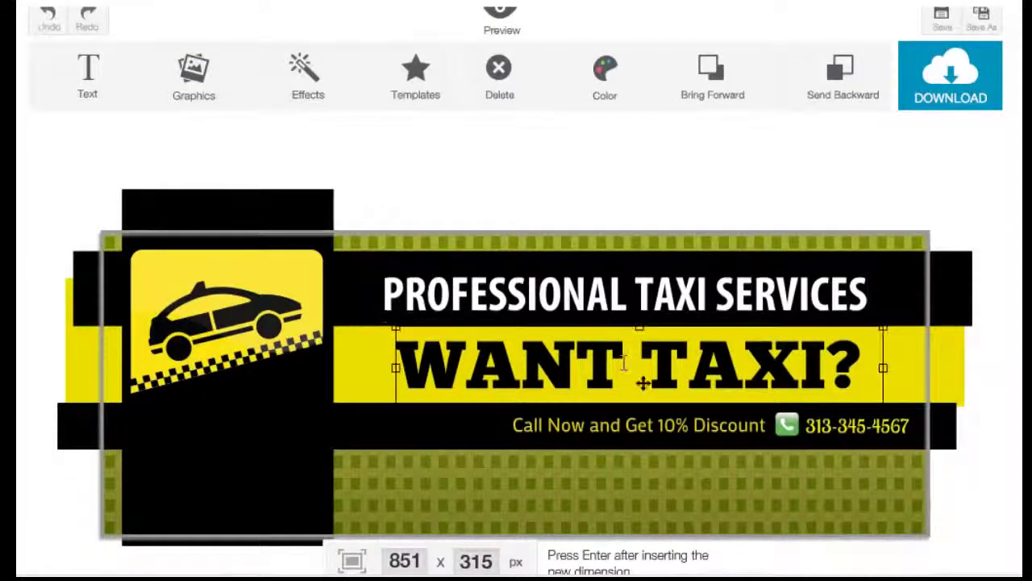
click(353, 357)
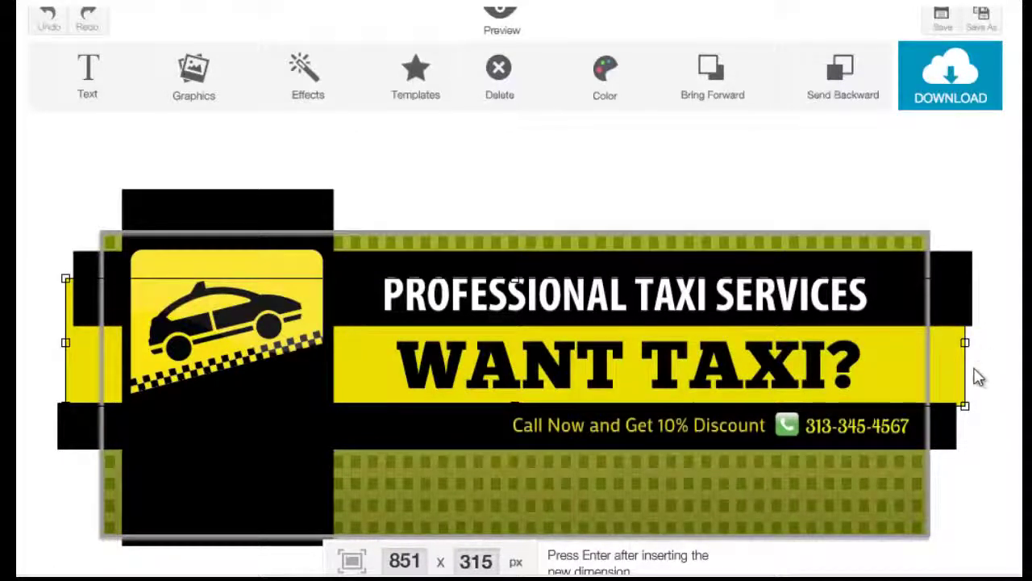